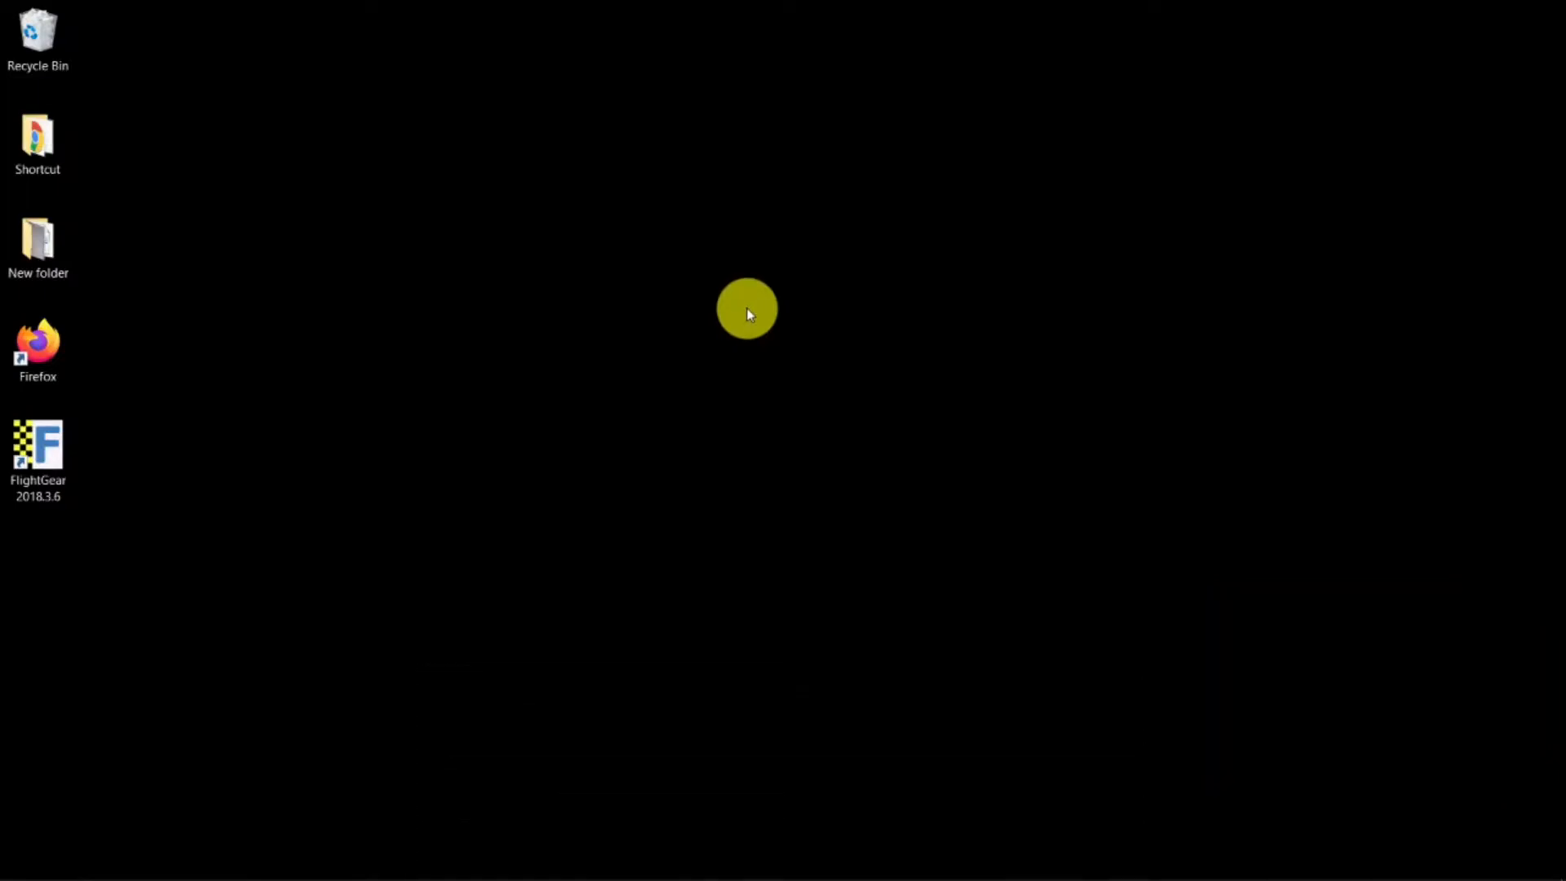
Step: Download the pfsetup.exe installer from pointerfocus.com through Free Download Manager and resume its interrupted transfer
mouse_move(326, 868)
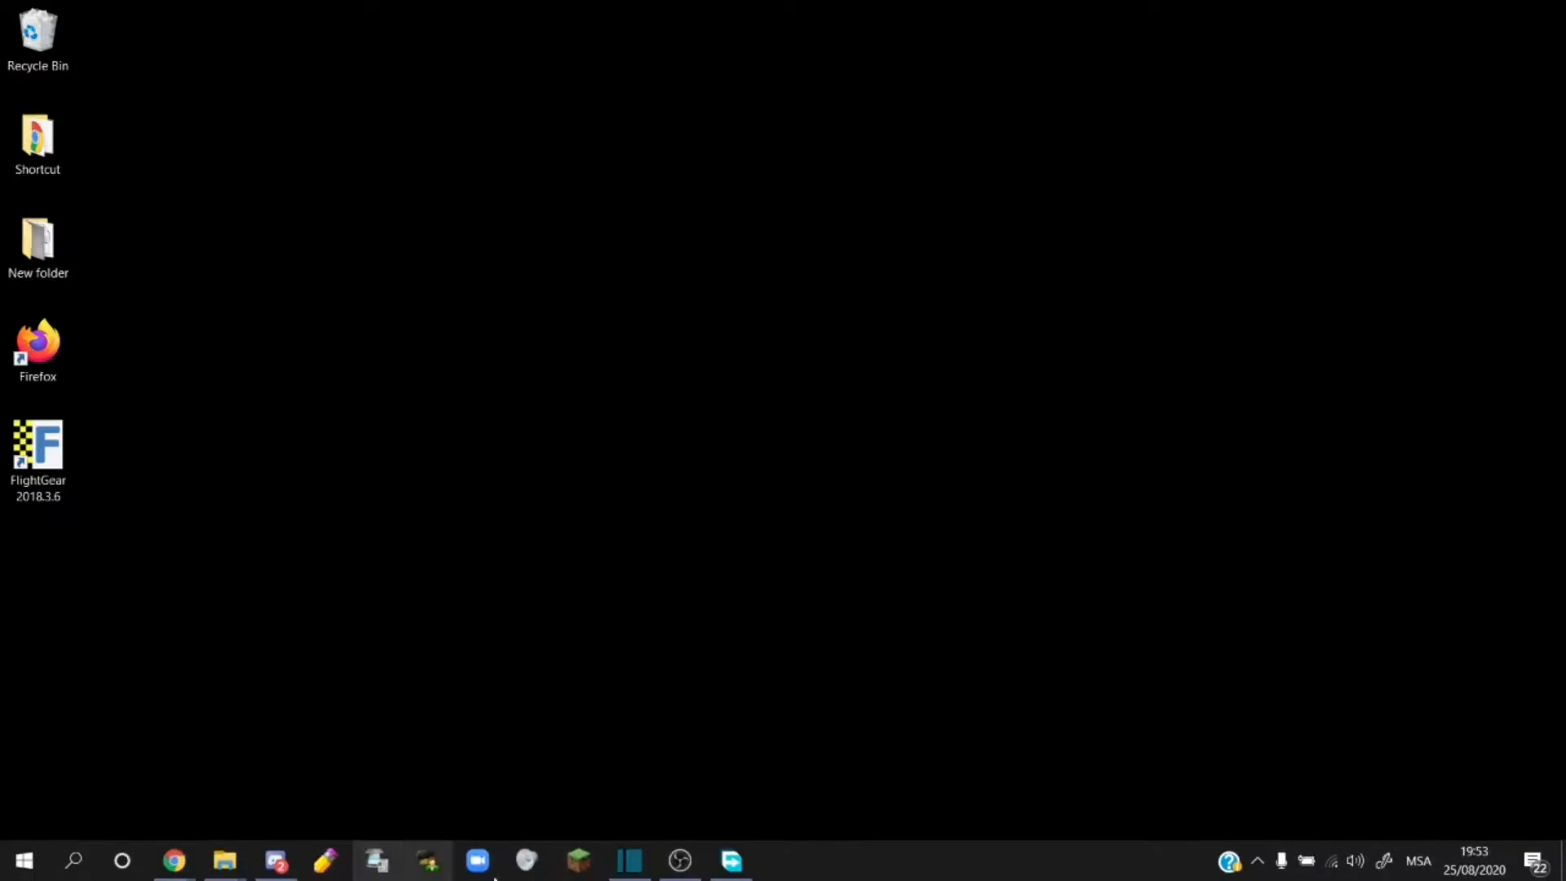
mouse_move(174, 861)
click(252, 776)
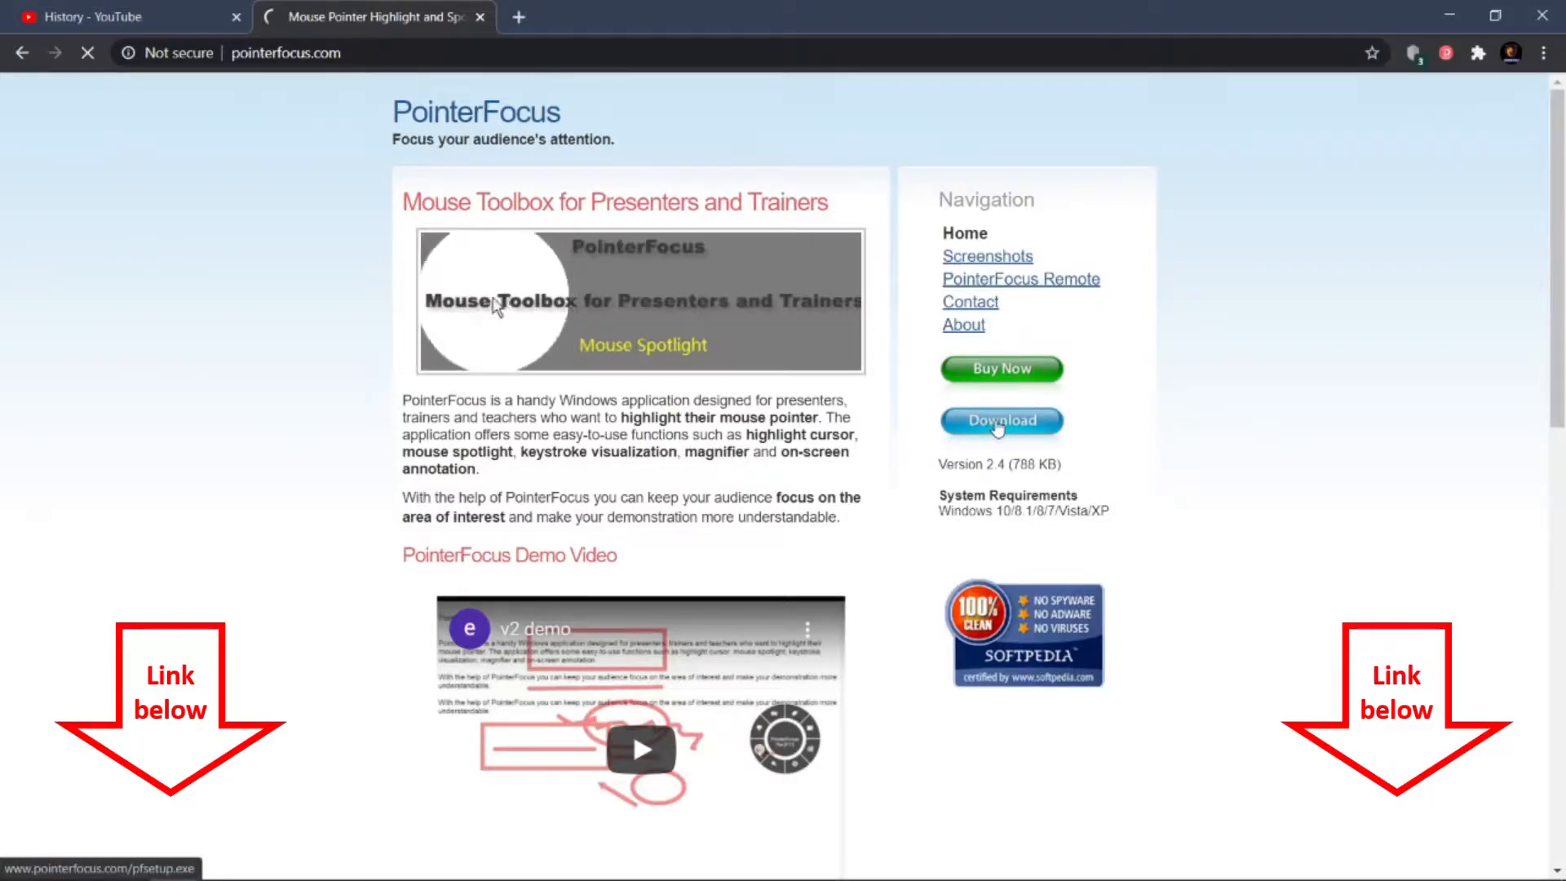
click(997, 426)
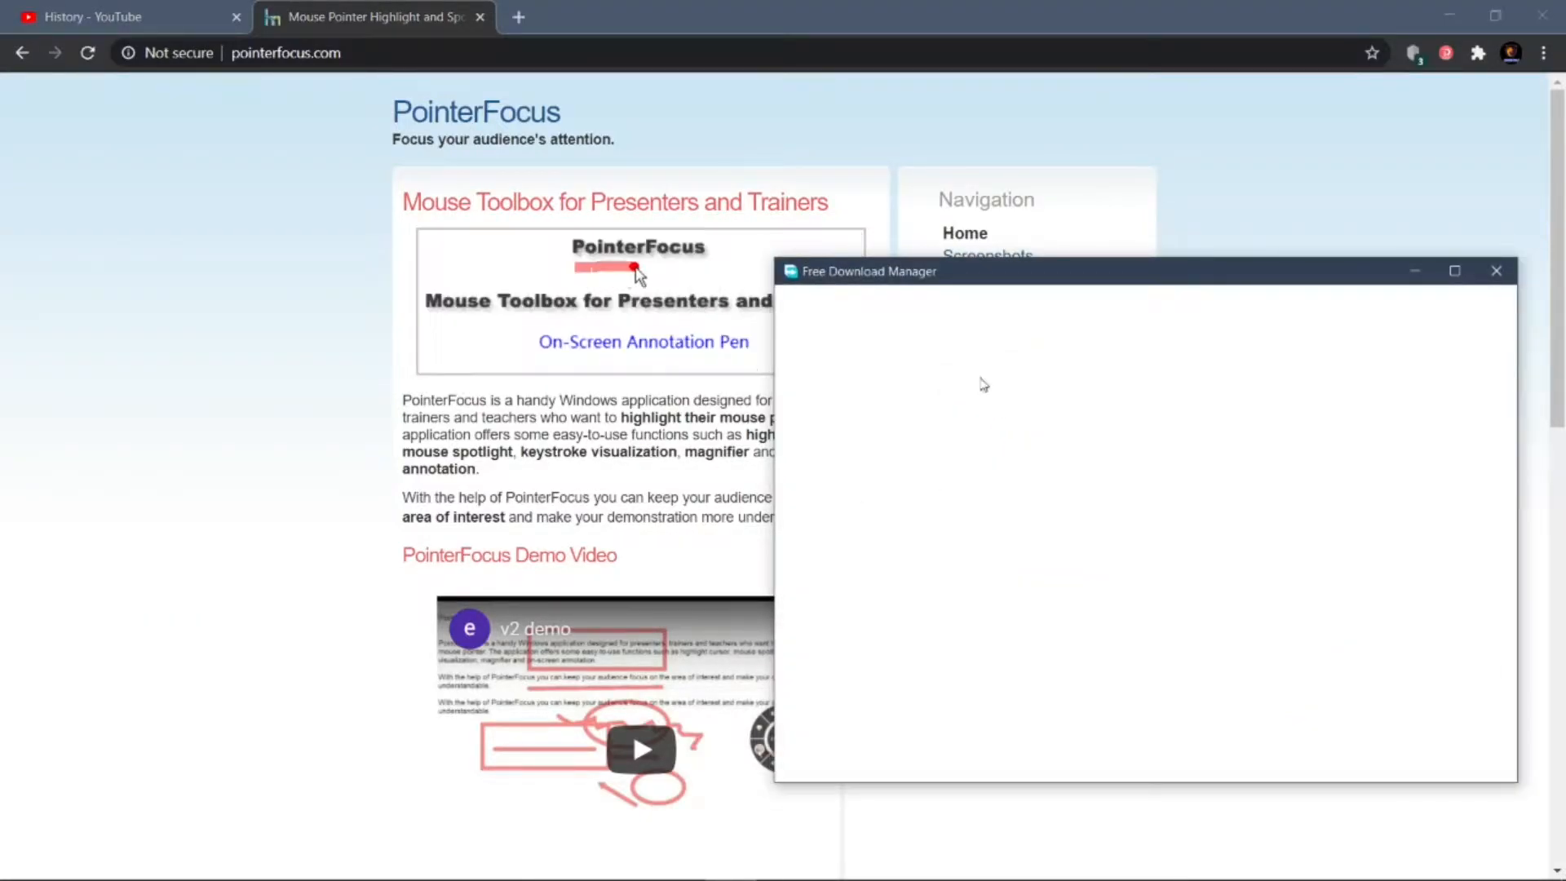
drag(996, 272, 630, 277)
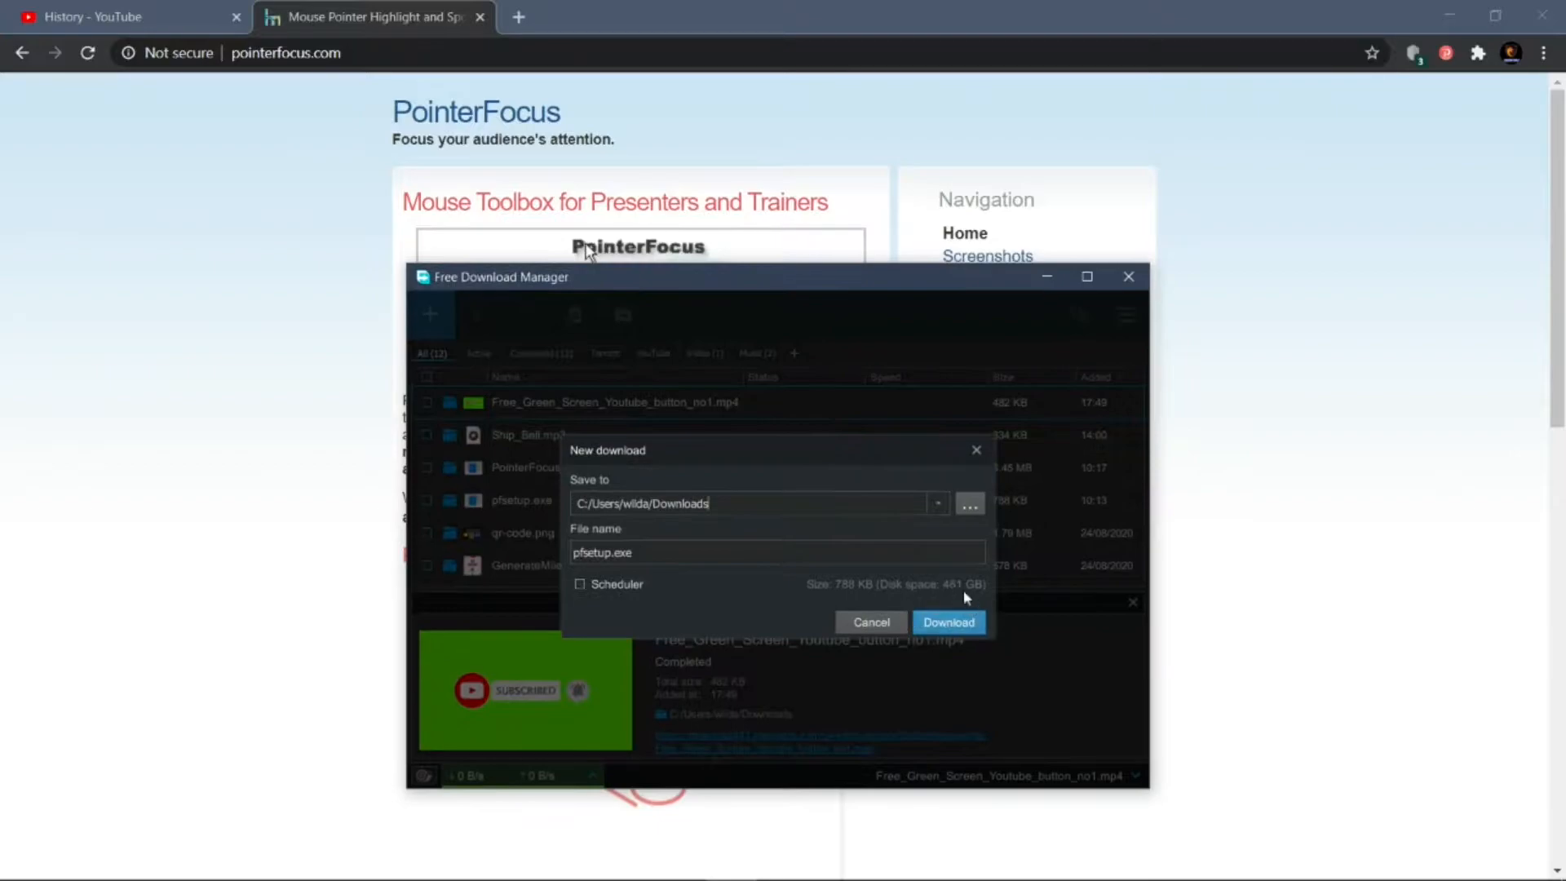
click(953, 623)
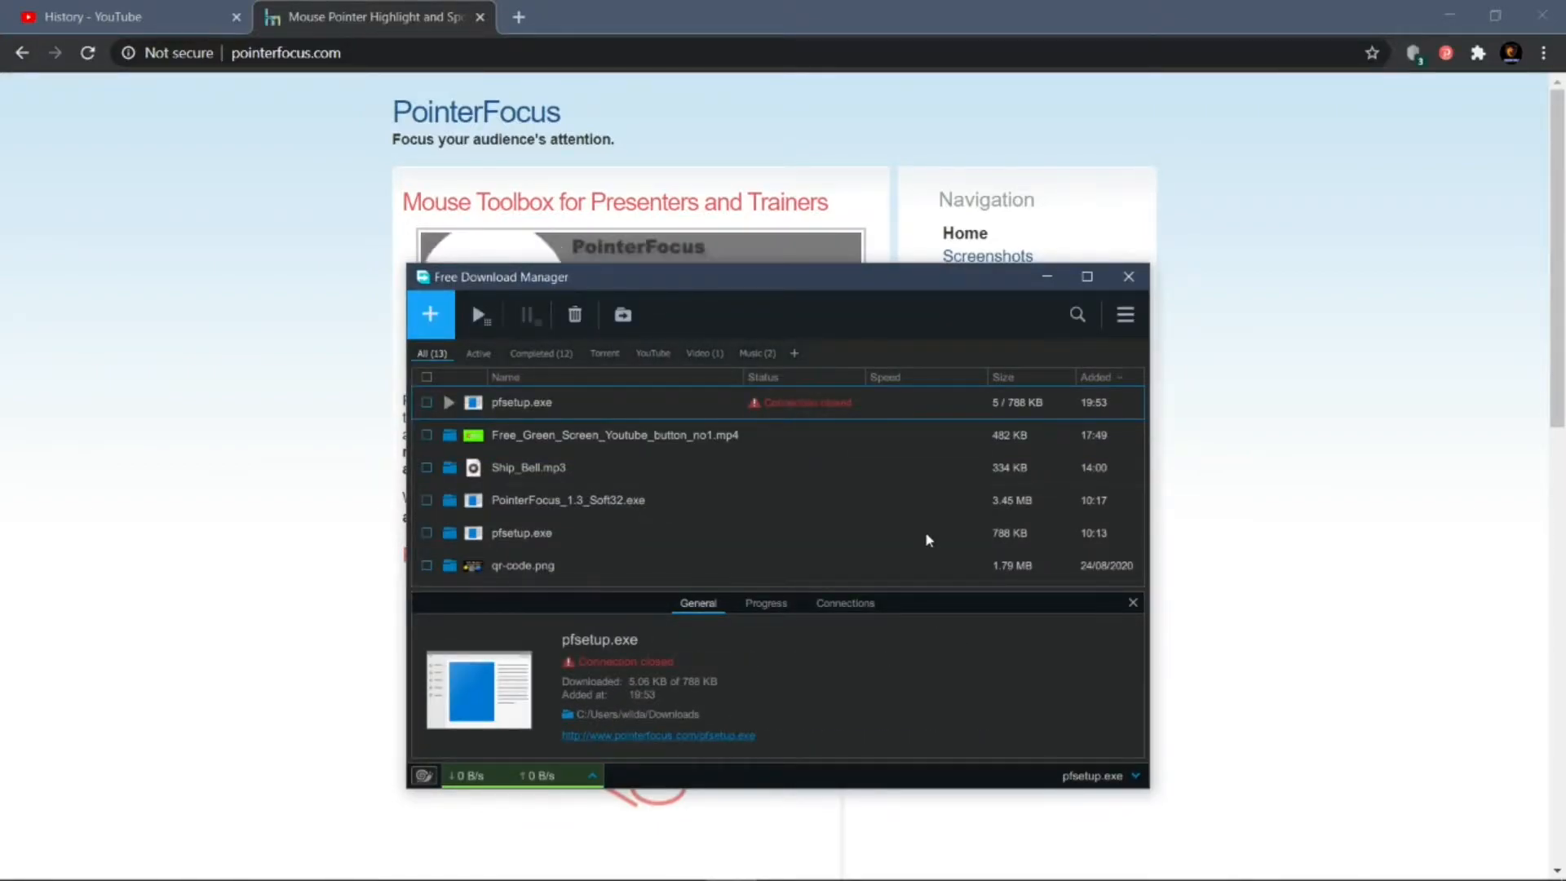
click(450, 404)
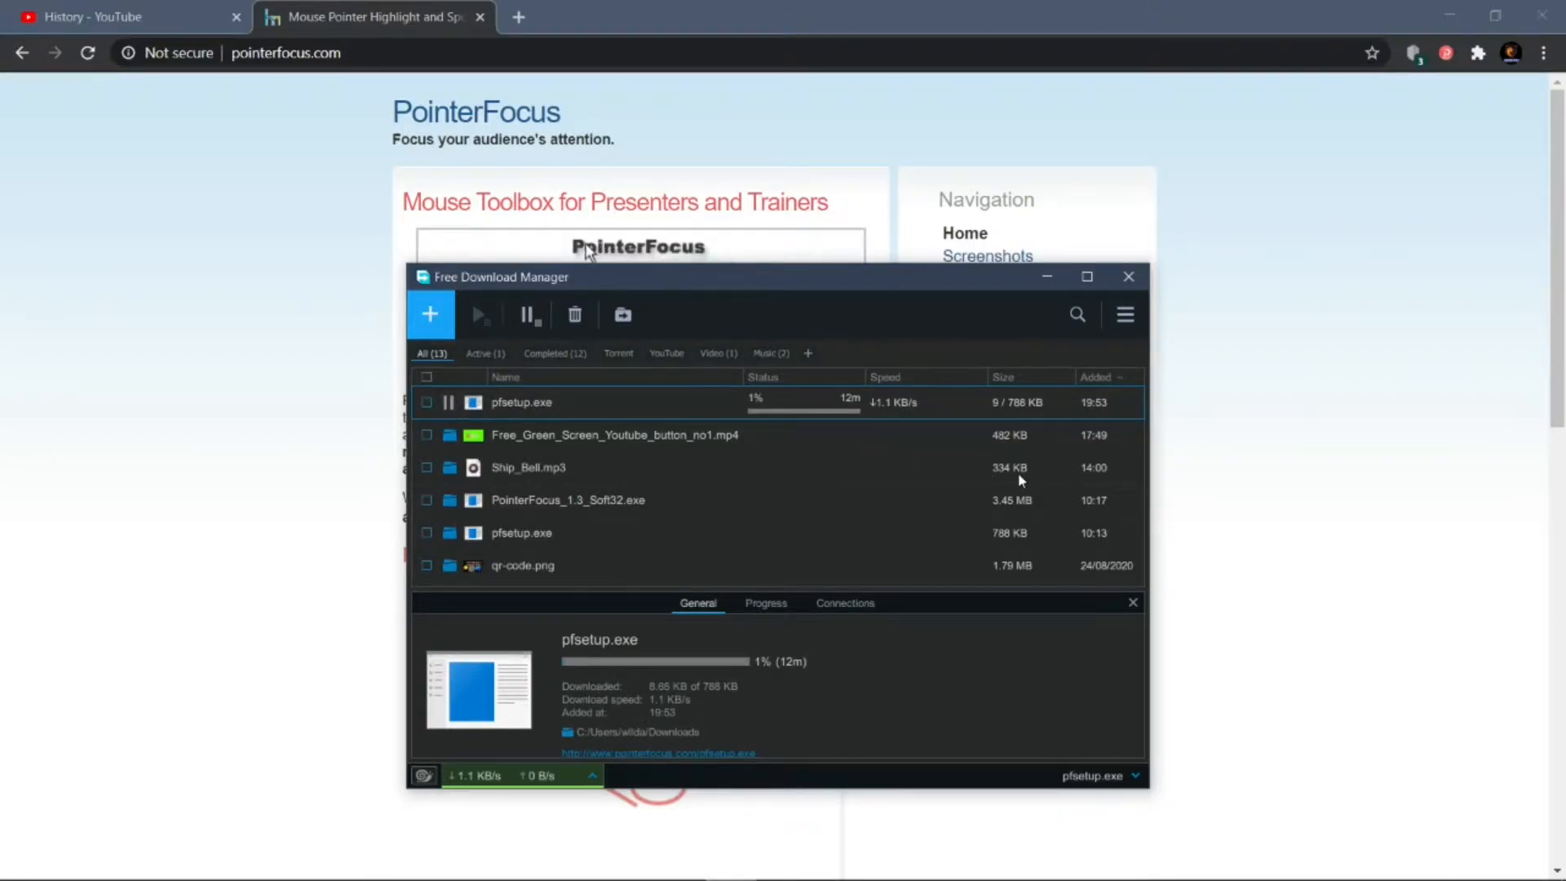
click(1047, 277)
Step: Run the existing pfsetup.exe from the Downloads folder and allow it to make changes to the device
mouse_move(279, 875)
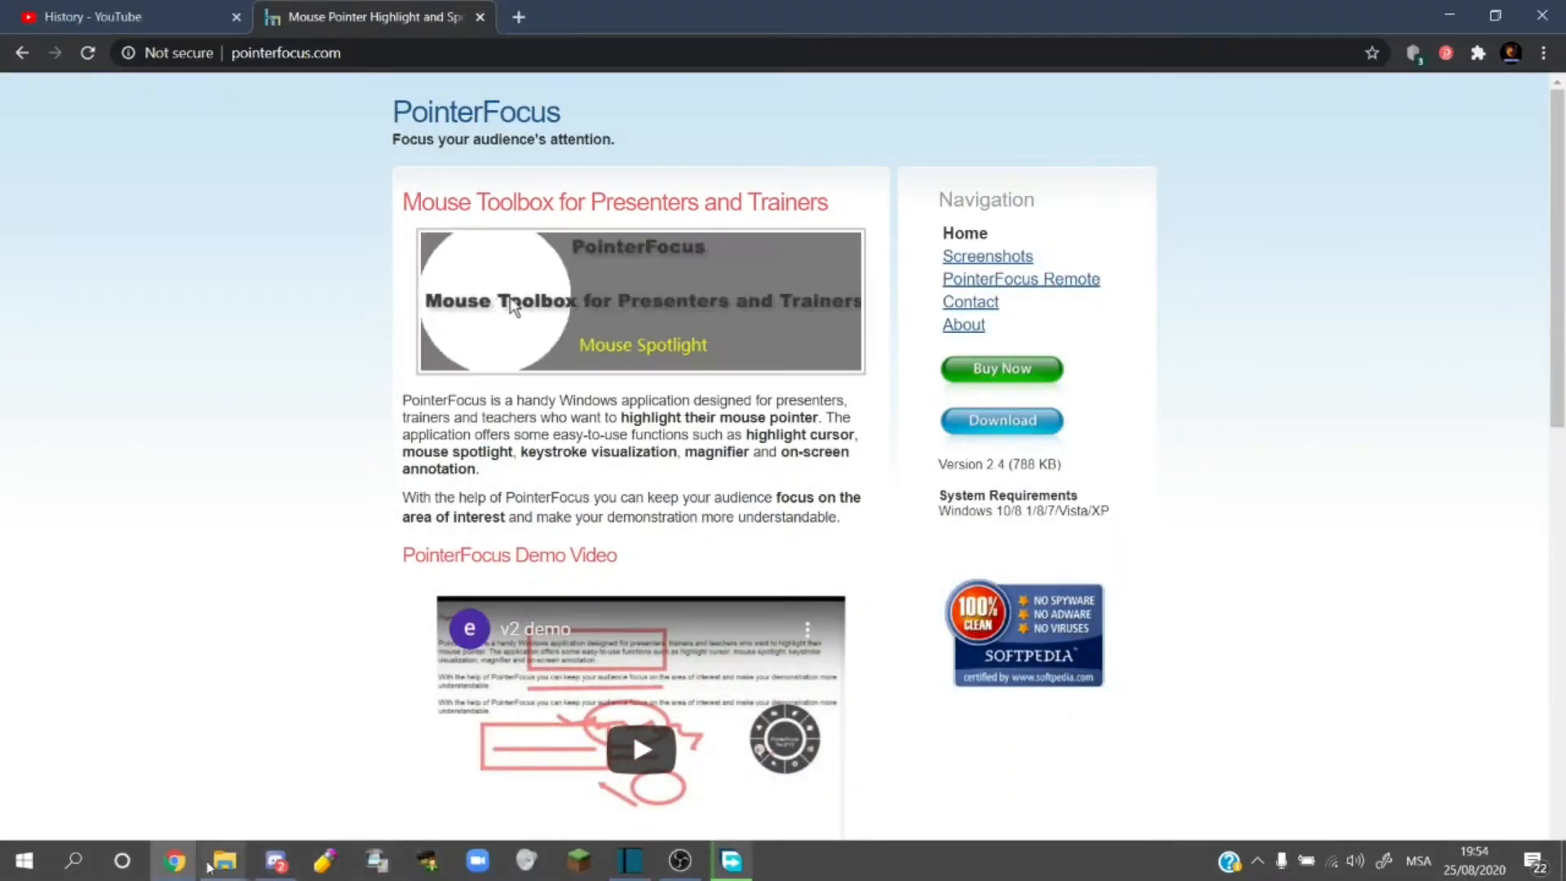
mouse_move(224, 865)
click(196, 744)
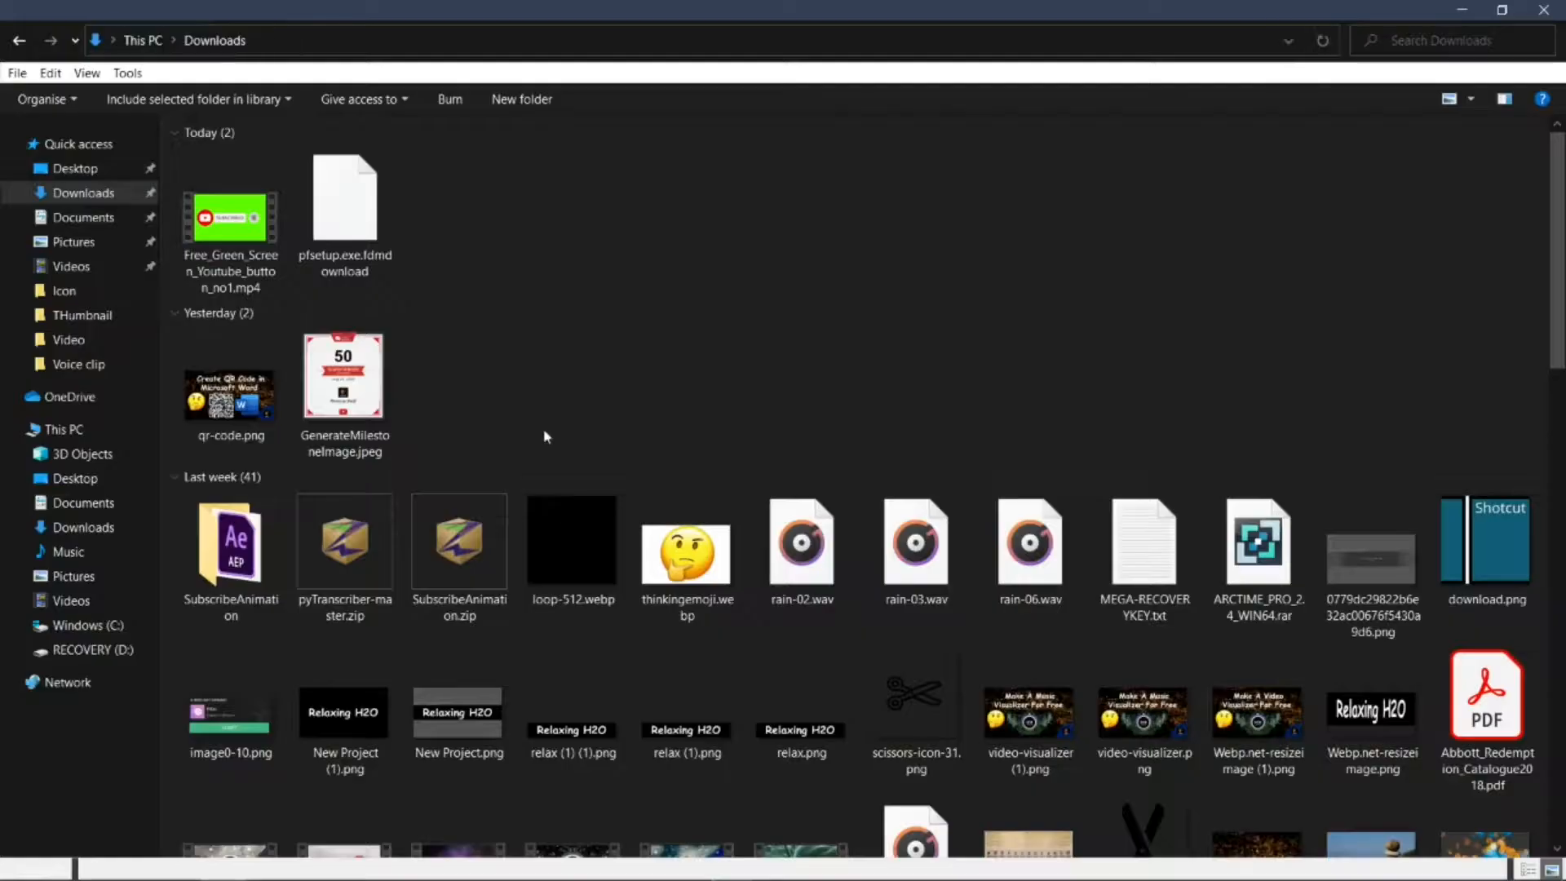
scroll(456, 366, down, 15)
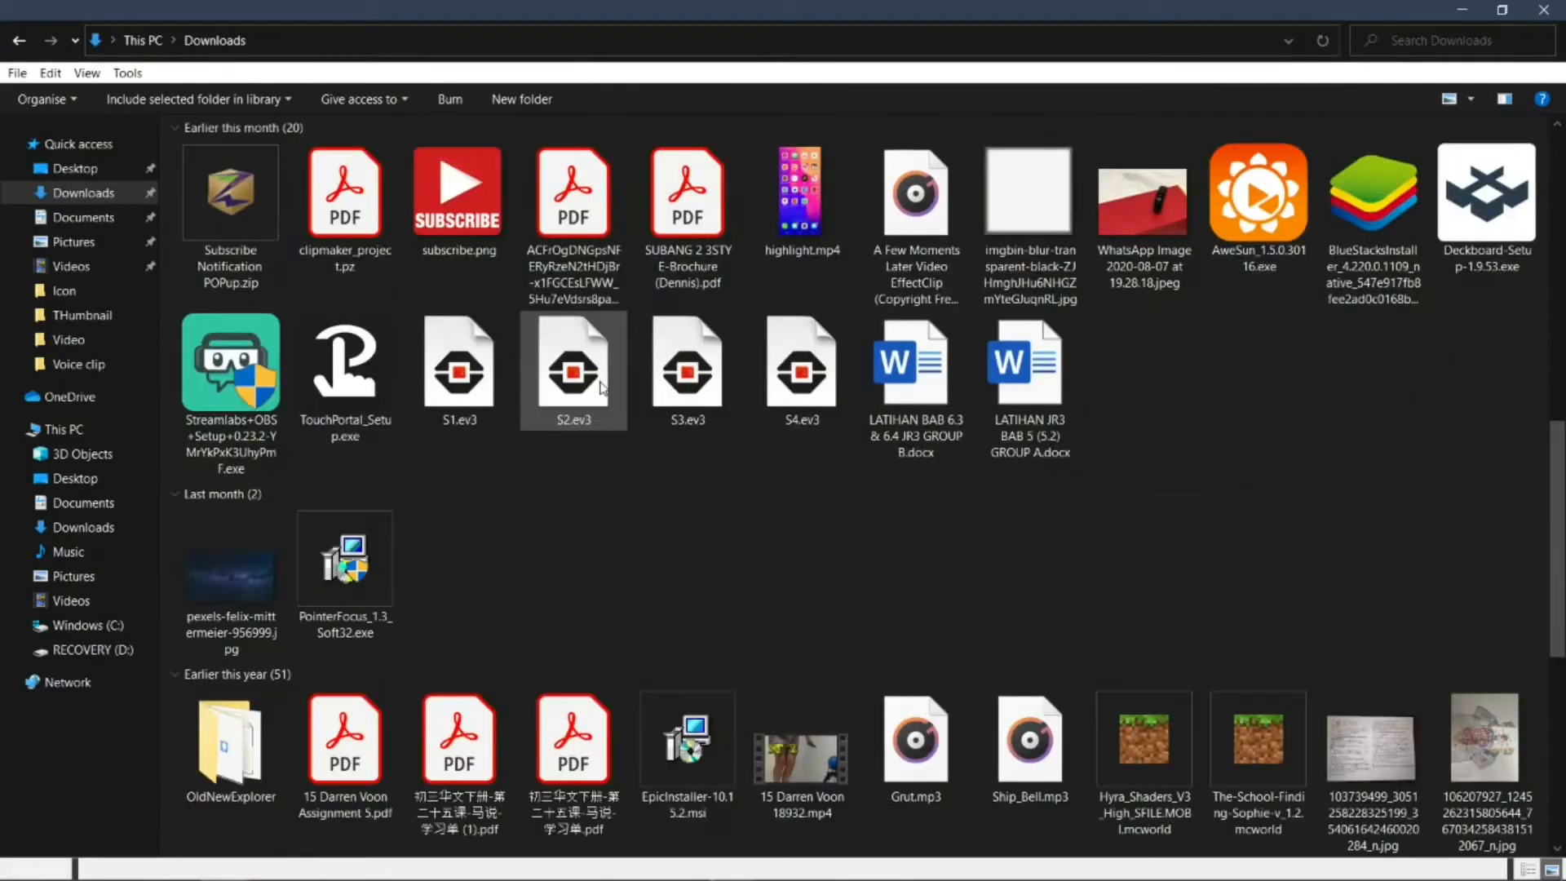
scroll(887, 423, down, 4)
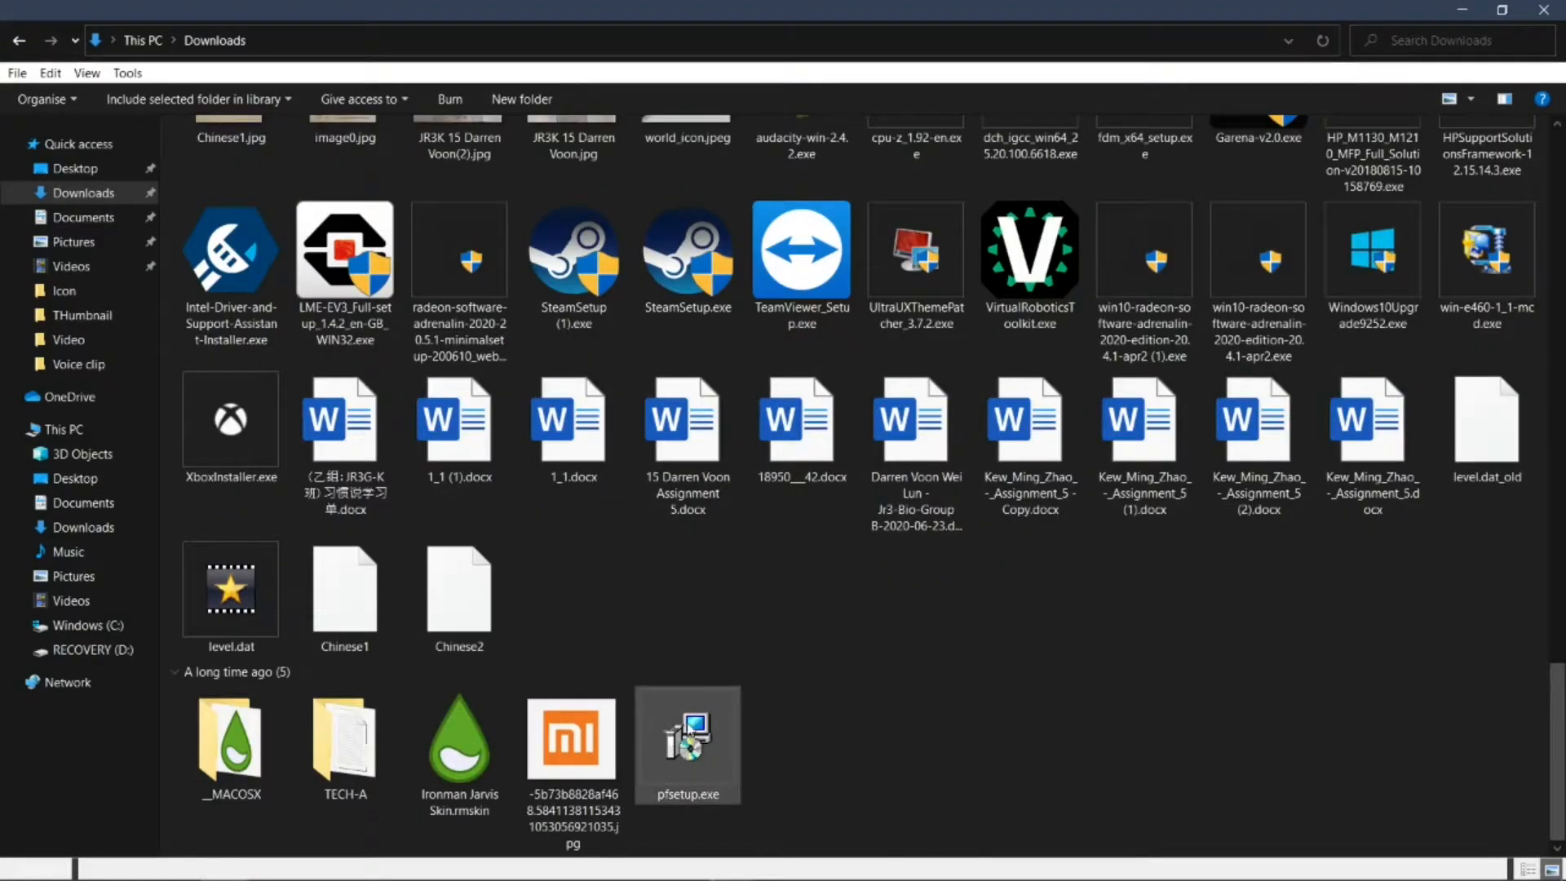
mouse_move(718, 749)
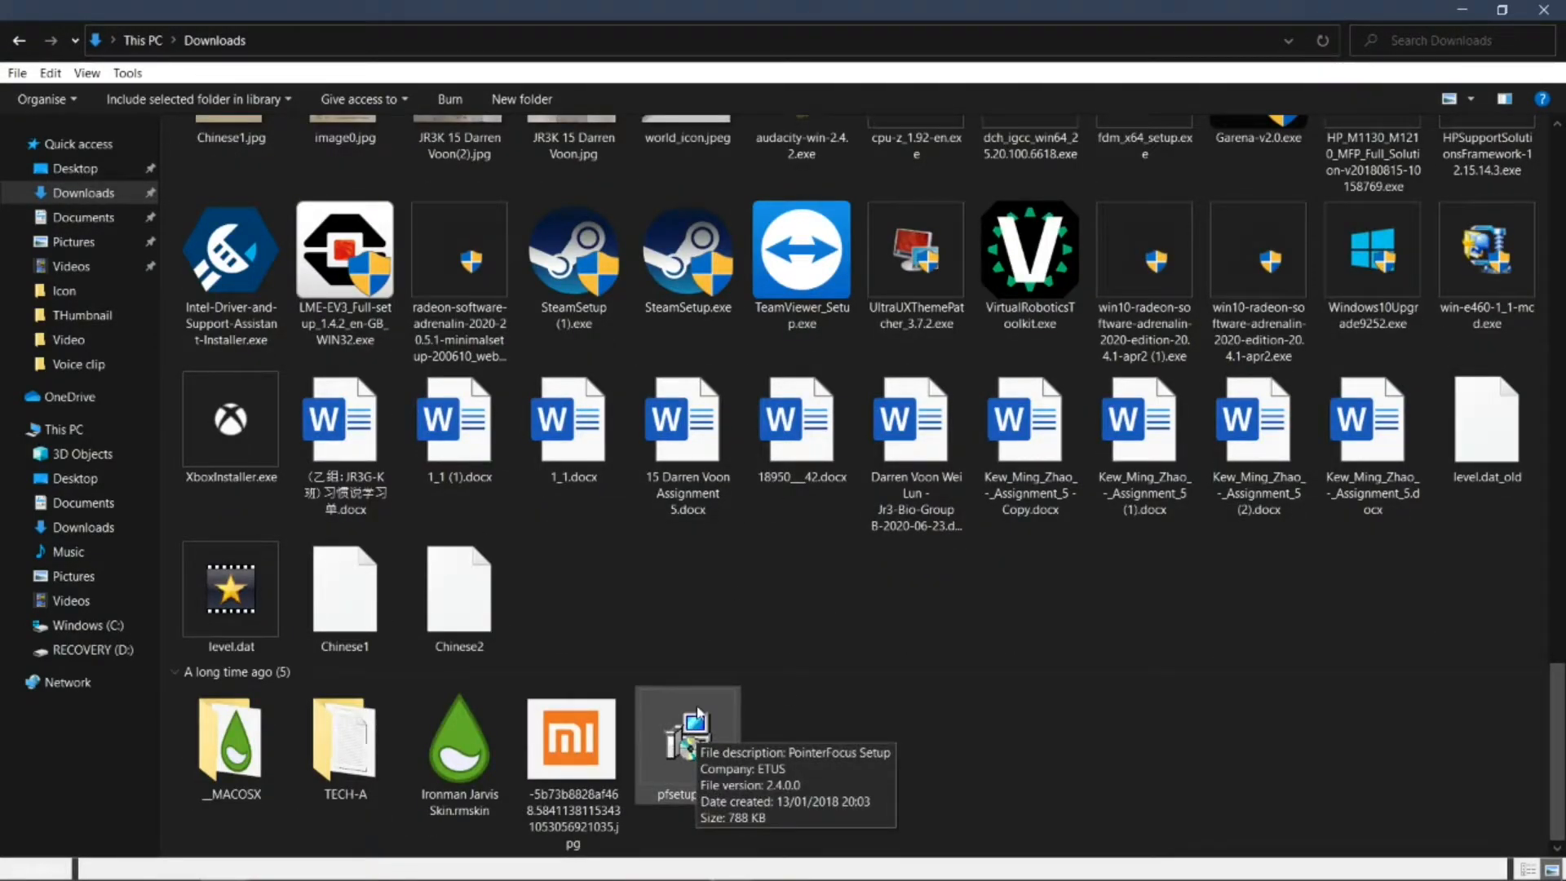
click(689, 738)
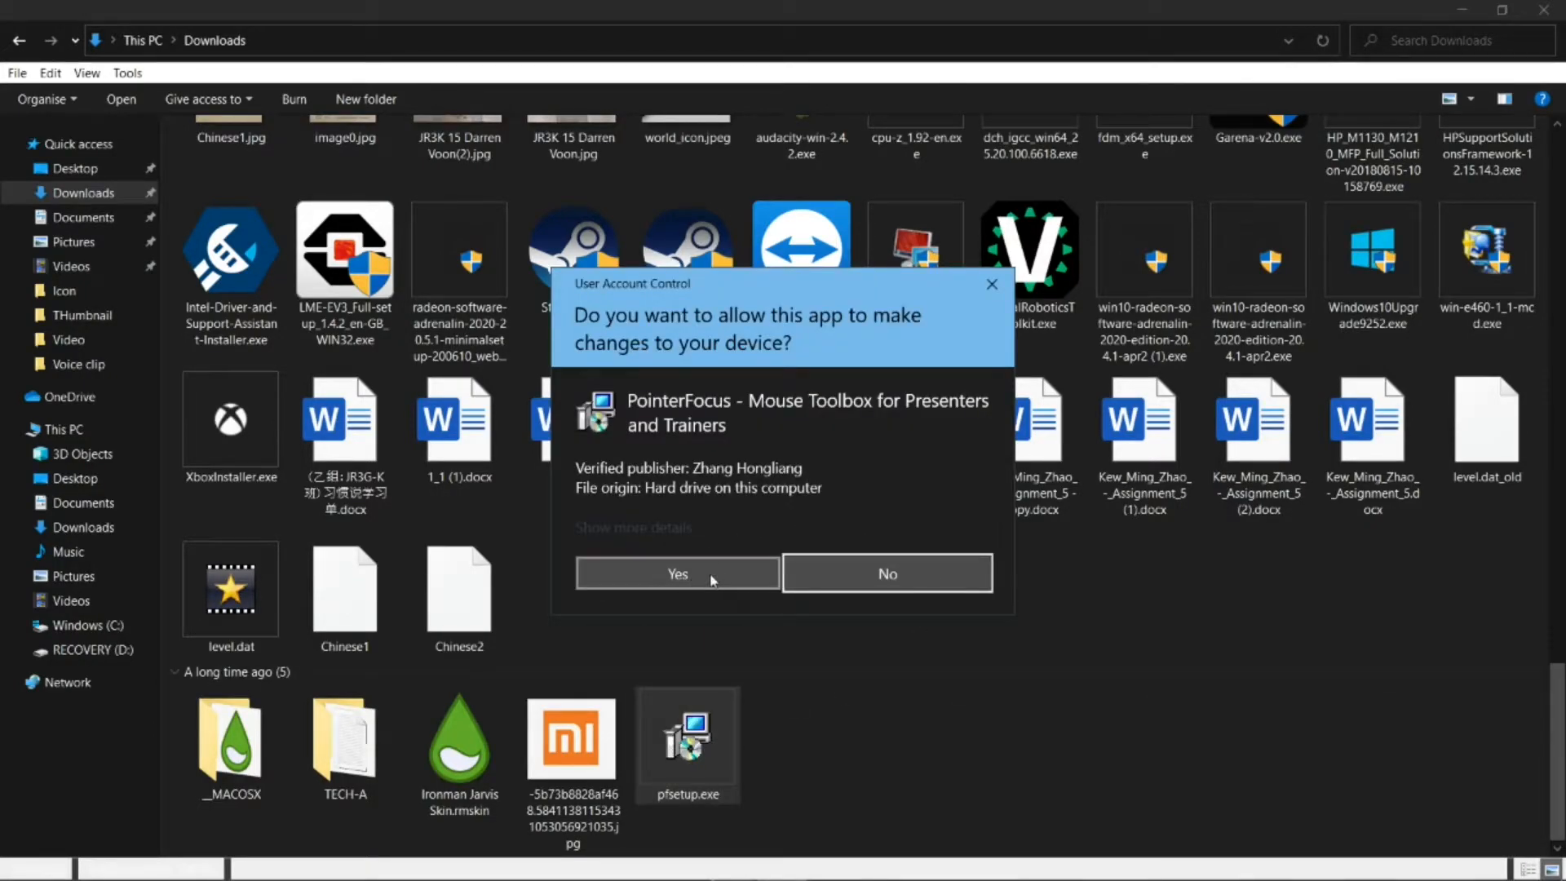
click(678, 573)
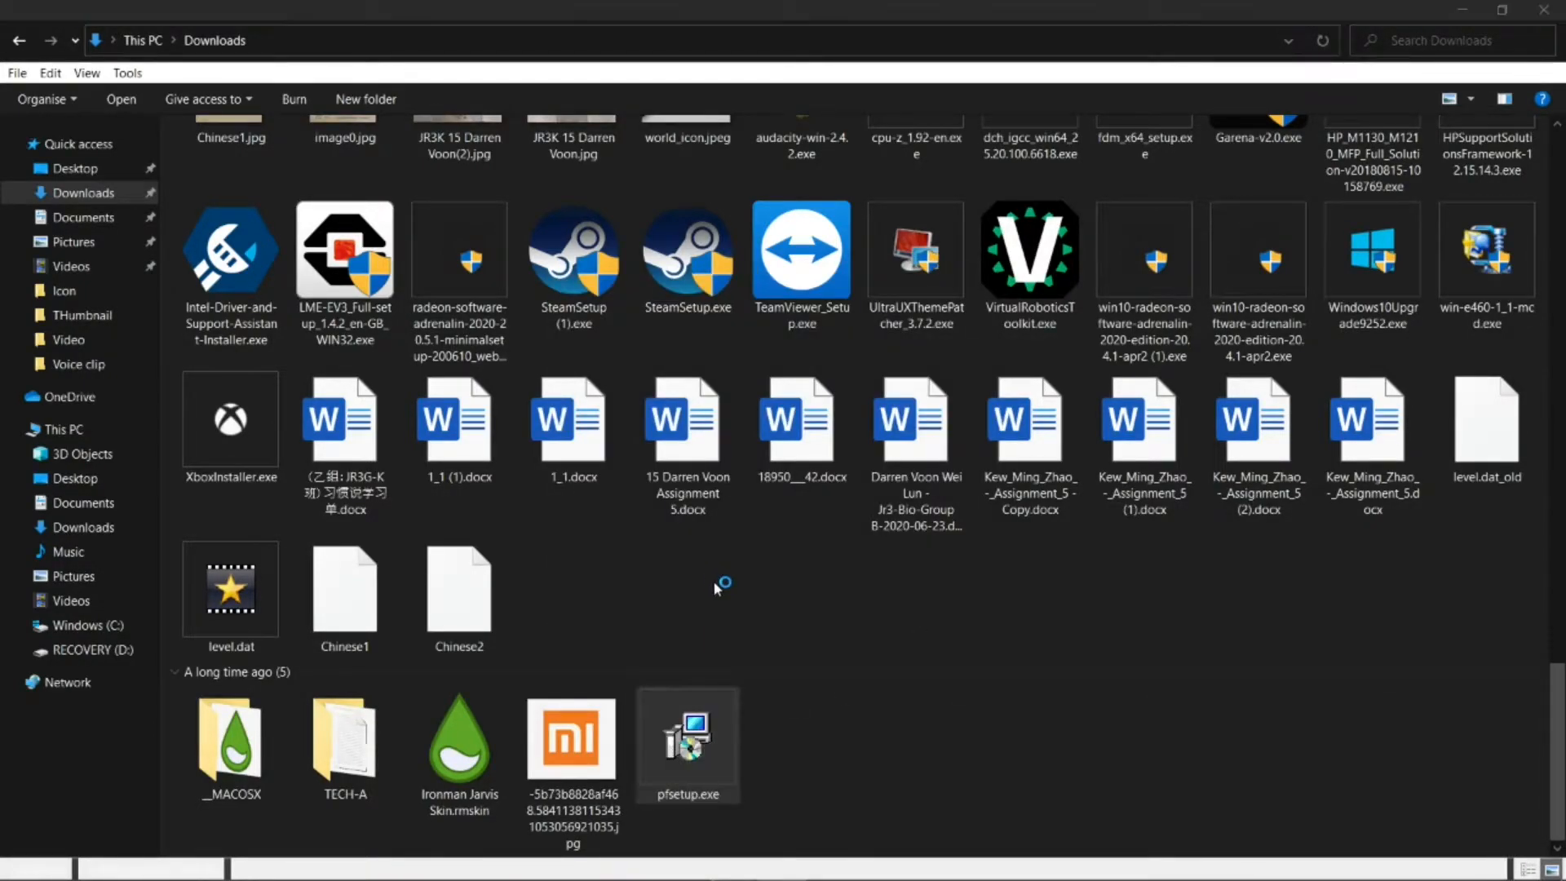
Step: Advance the PointerFocus setup to Ready to Install, accepting the license agreement and keeping the default folders and desktop icon option
click(784, 494)
click(886, 610)
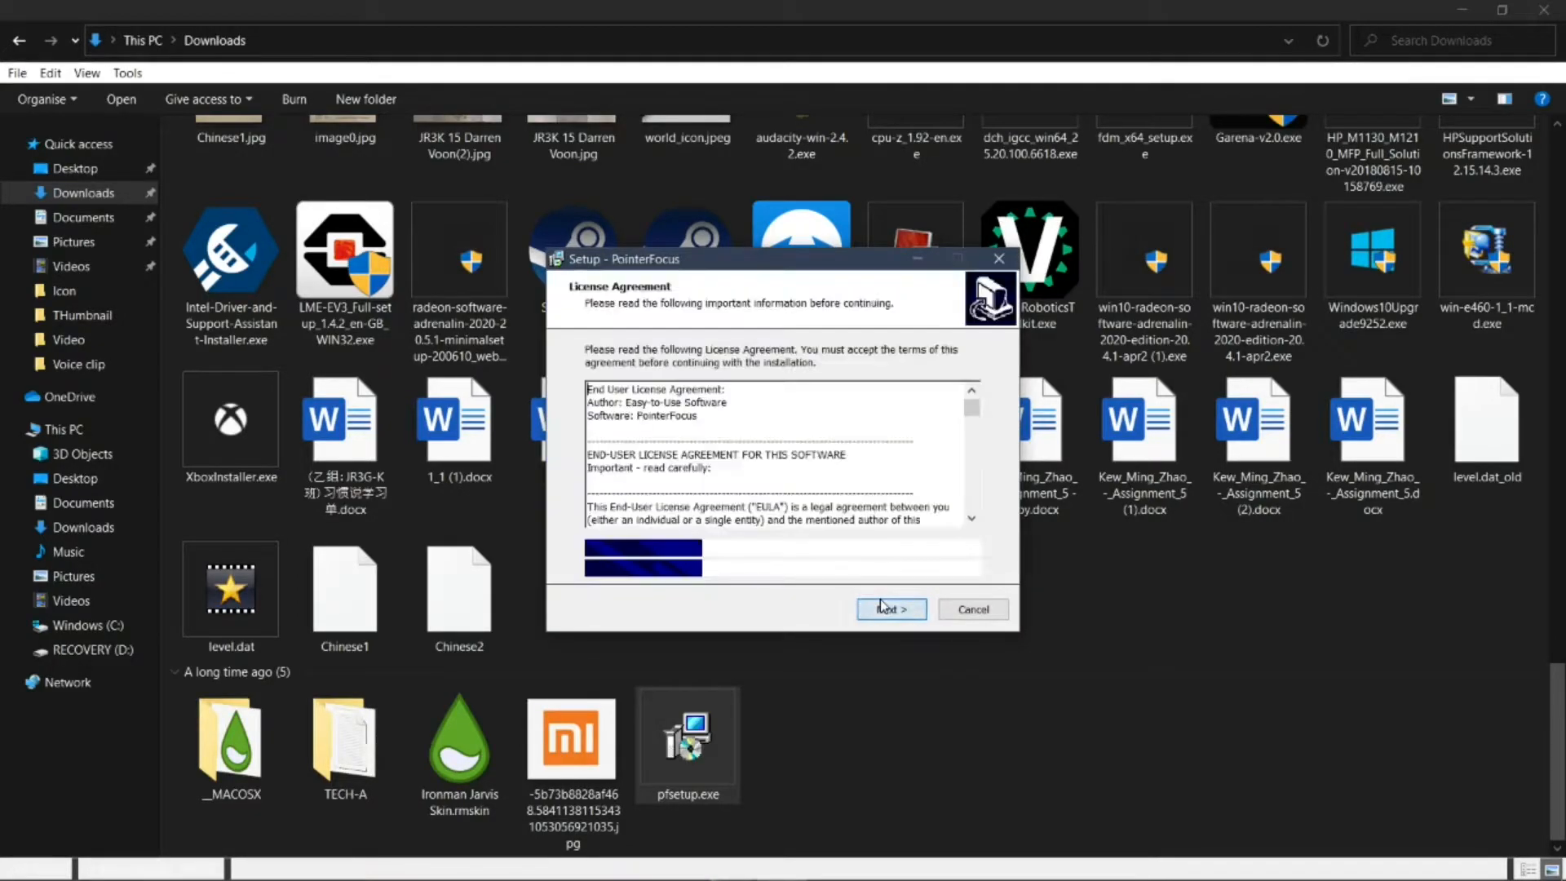
click(681, 550)
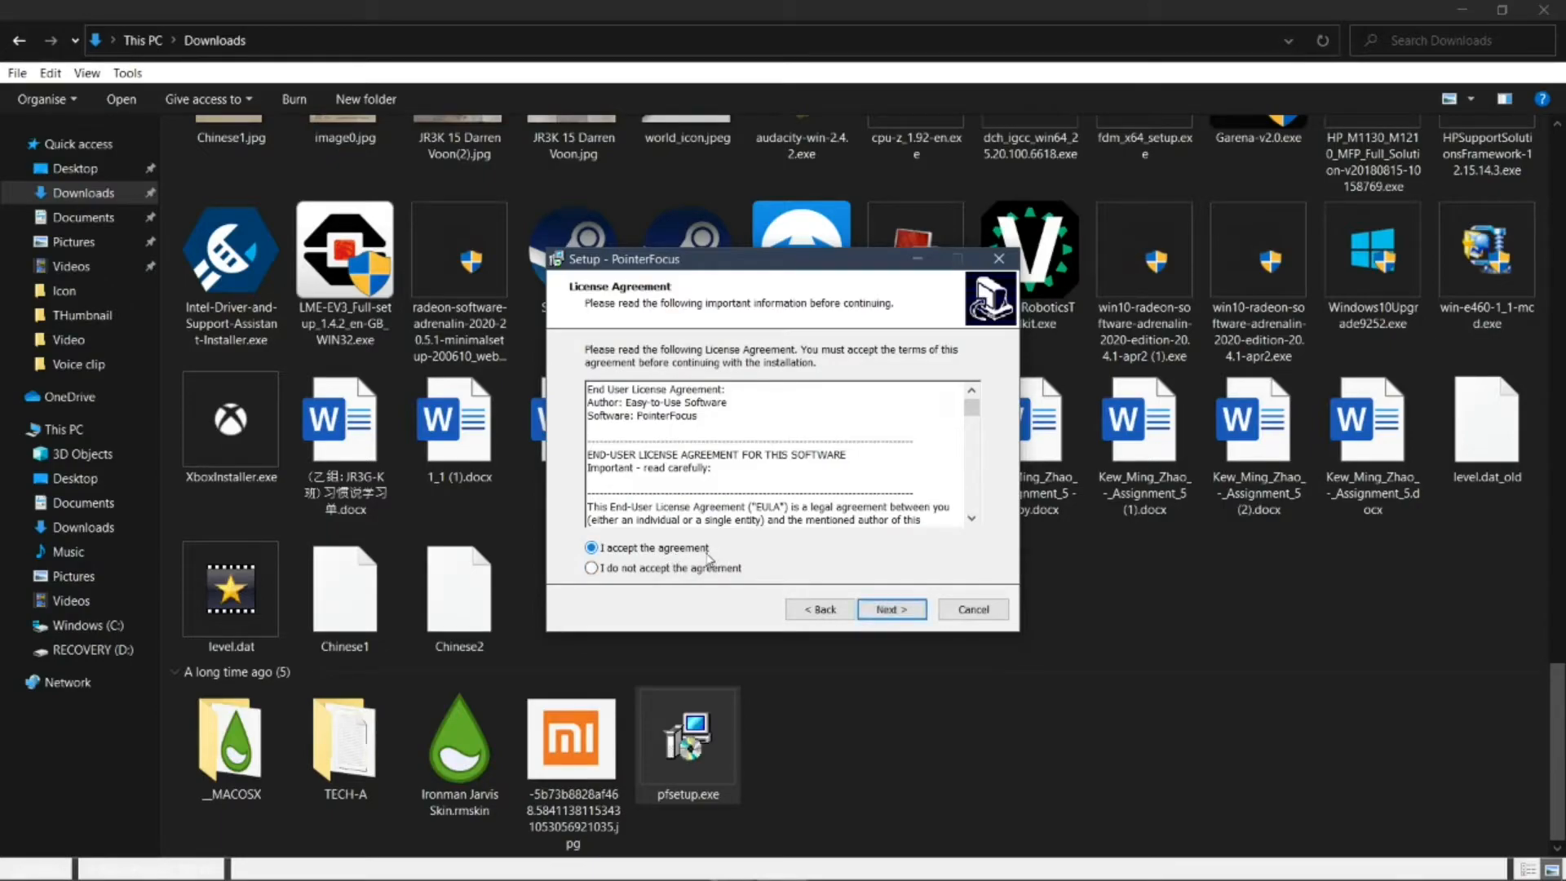
click(897, 610)
click(902, 610)
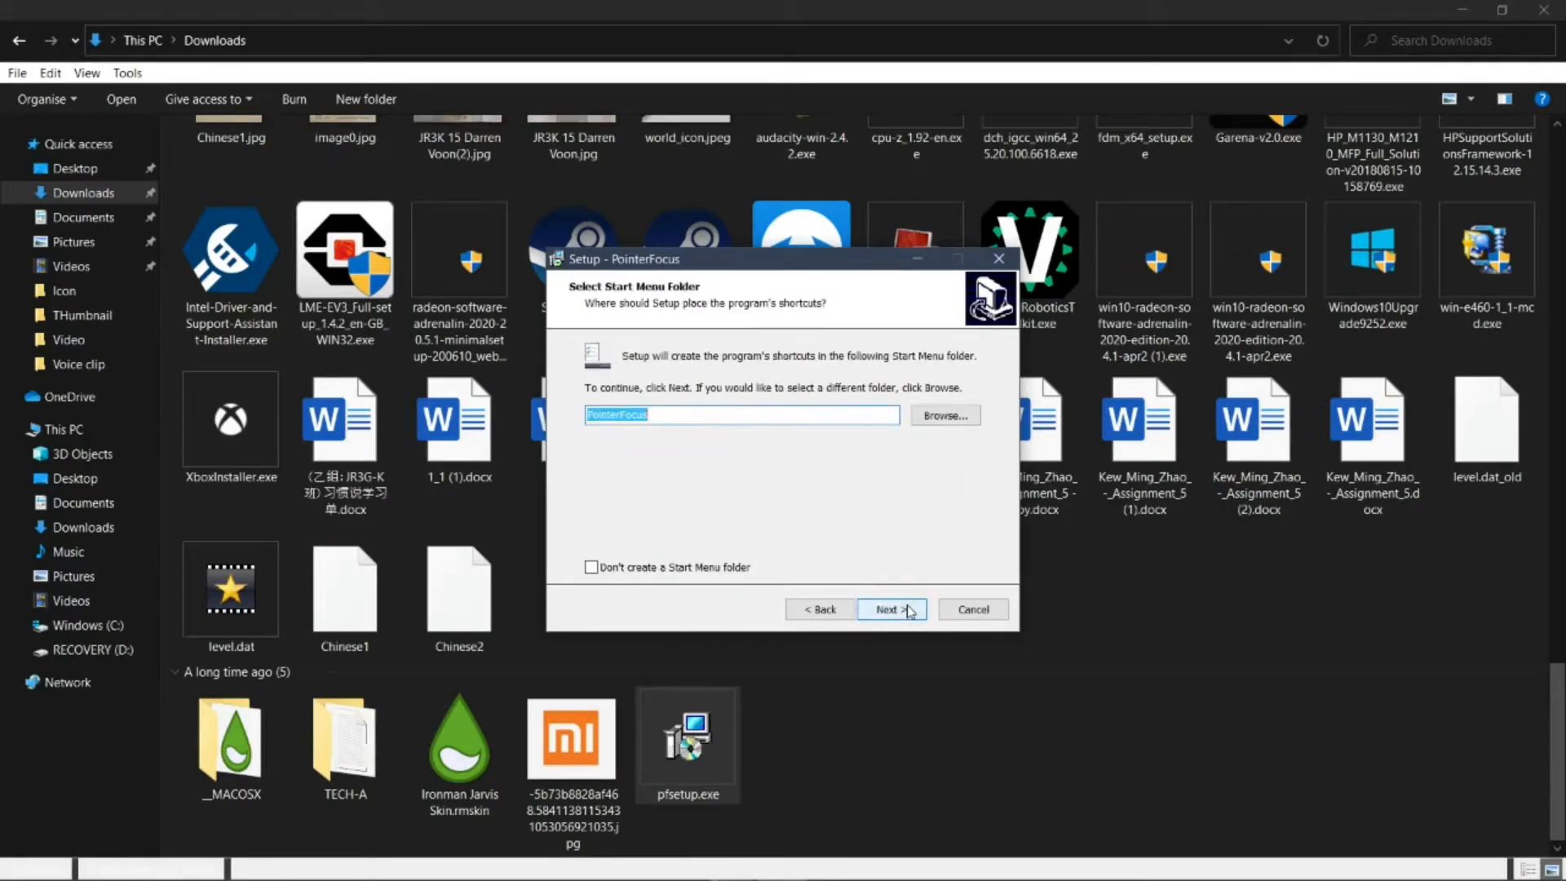
click(906, 610)
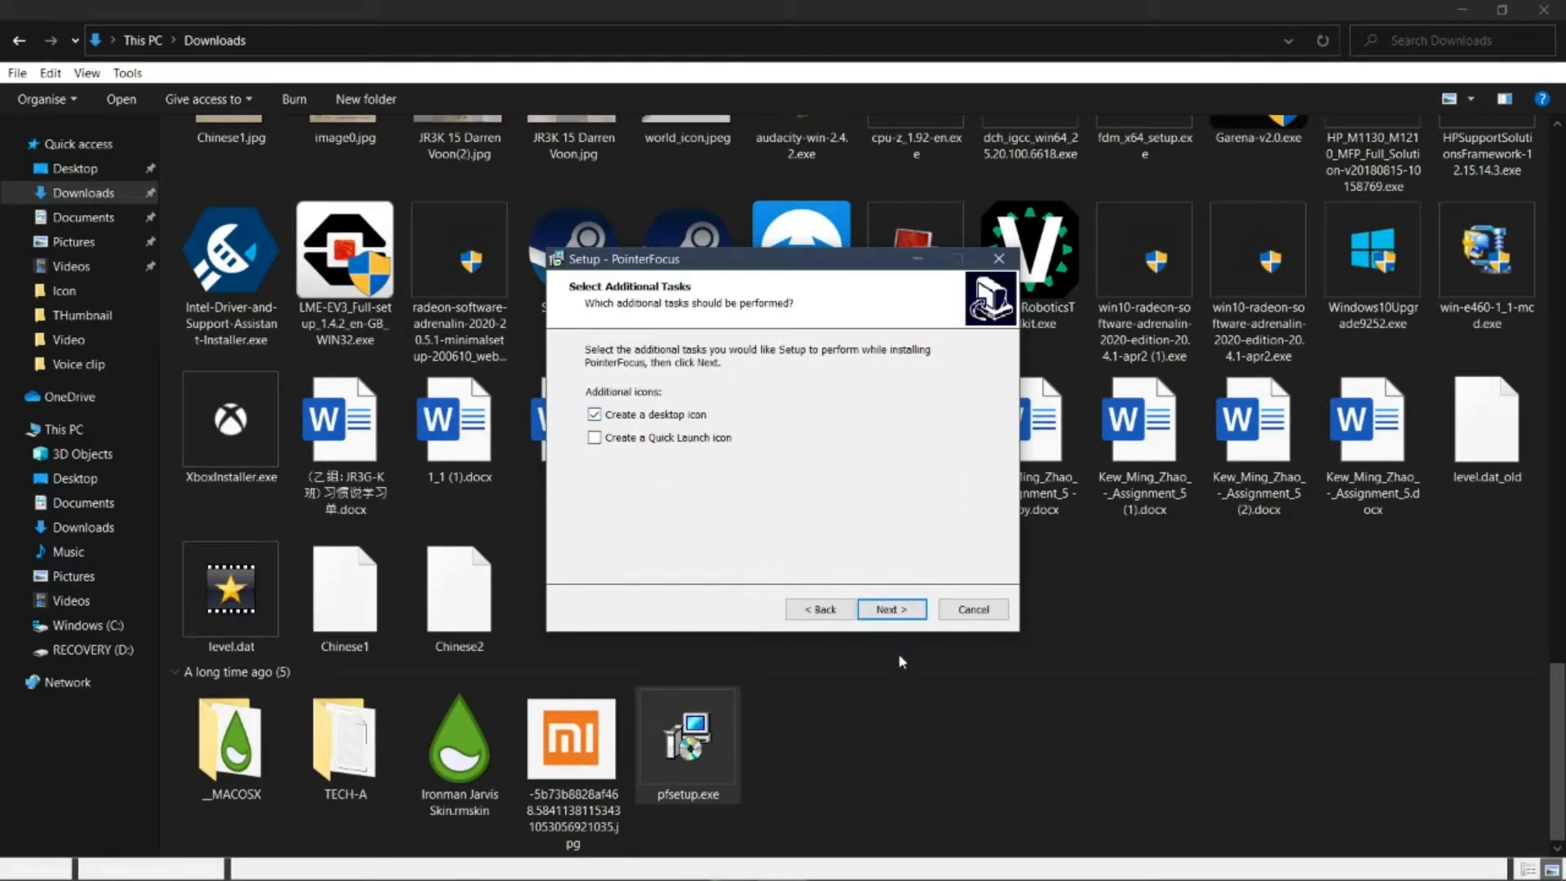
click(897, 610)
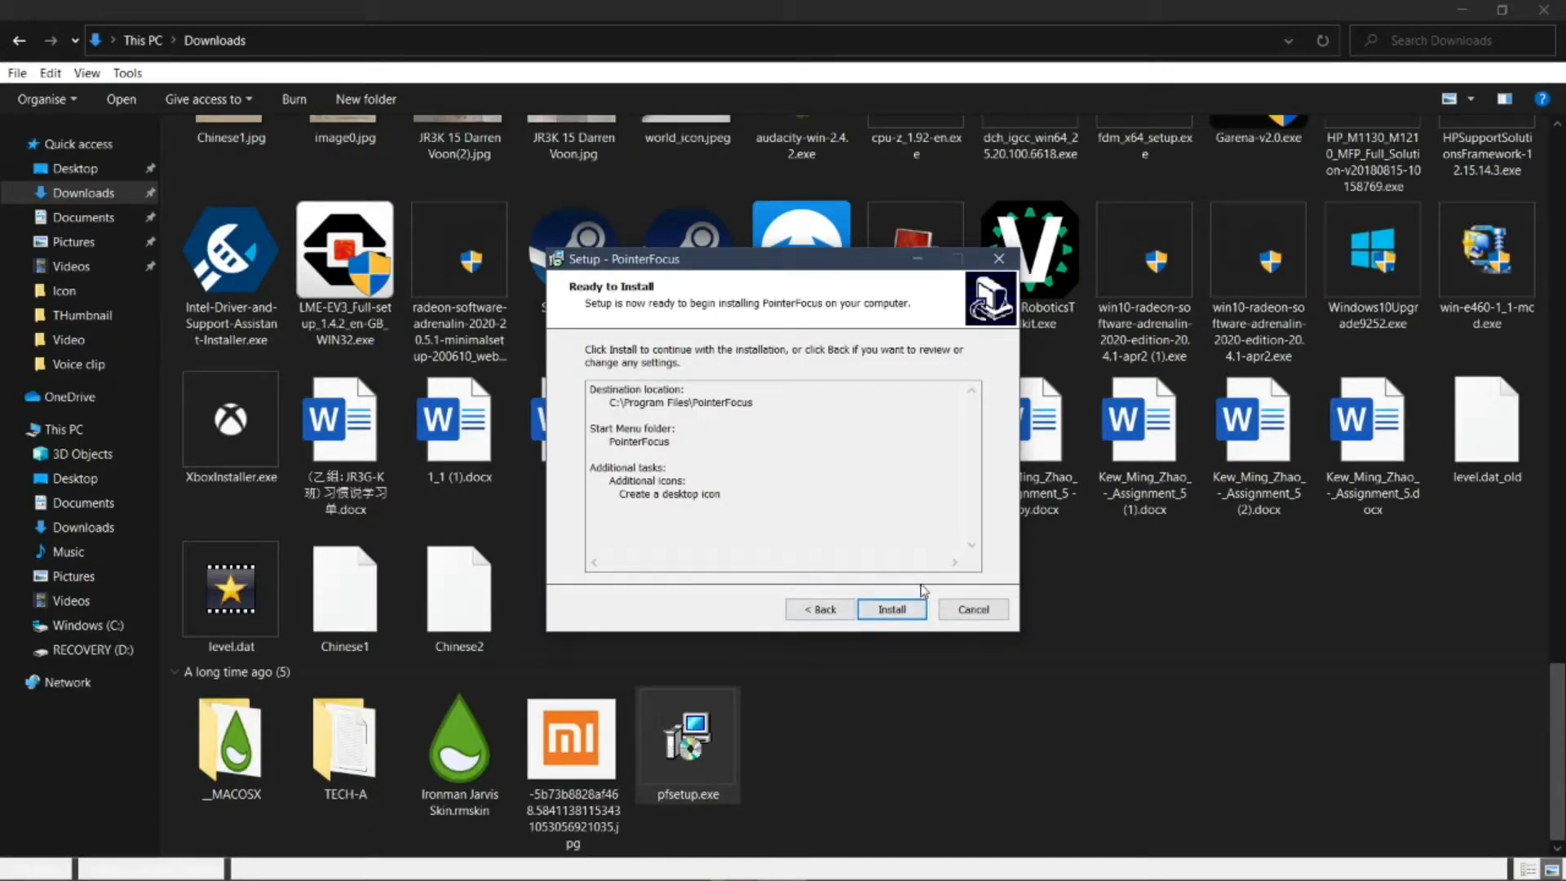
Step: Exit the PointerFocus setup without installing
click(975, 610)
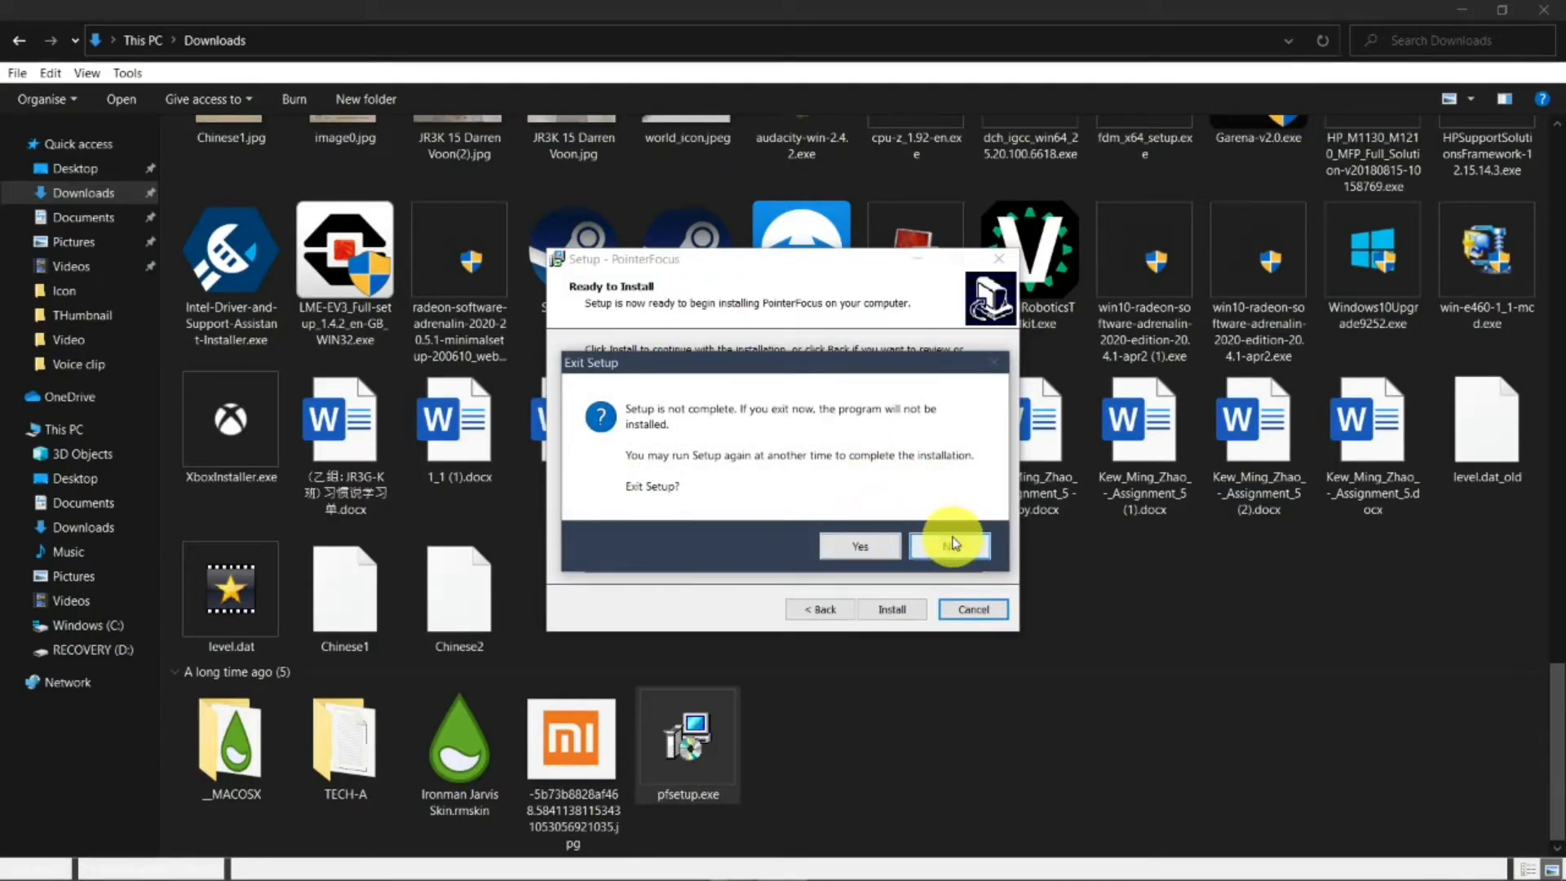
click(881, 548)
click(866, 546)
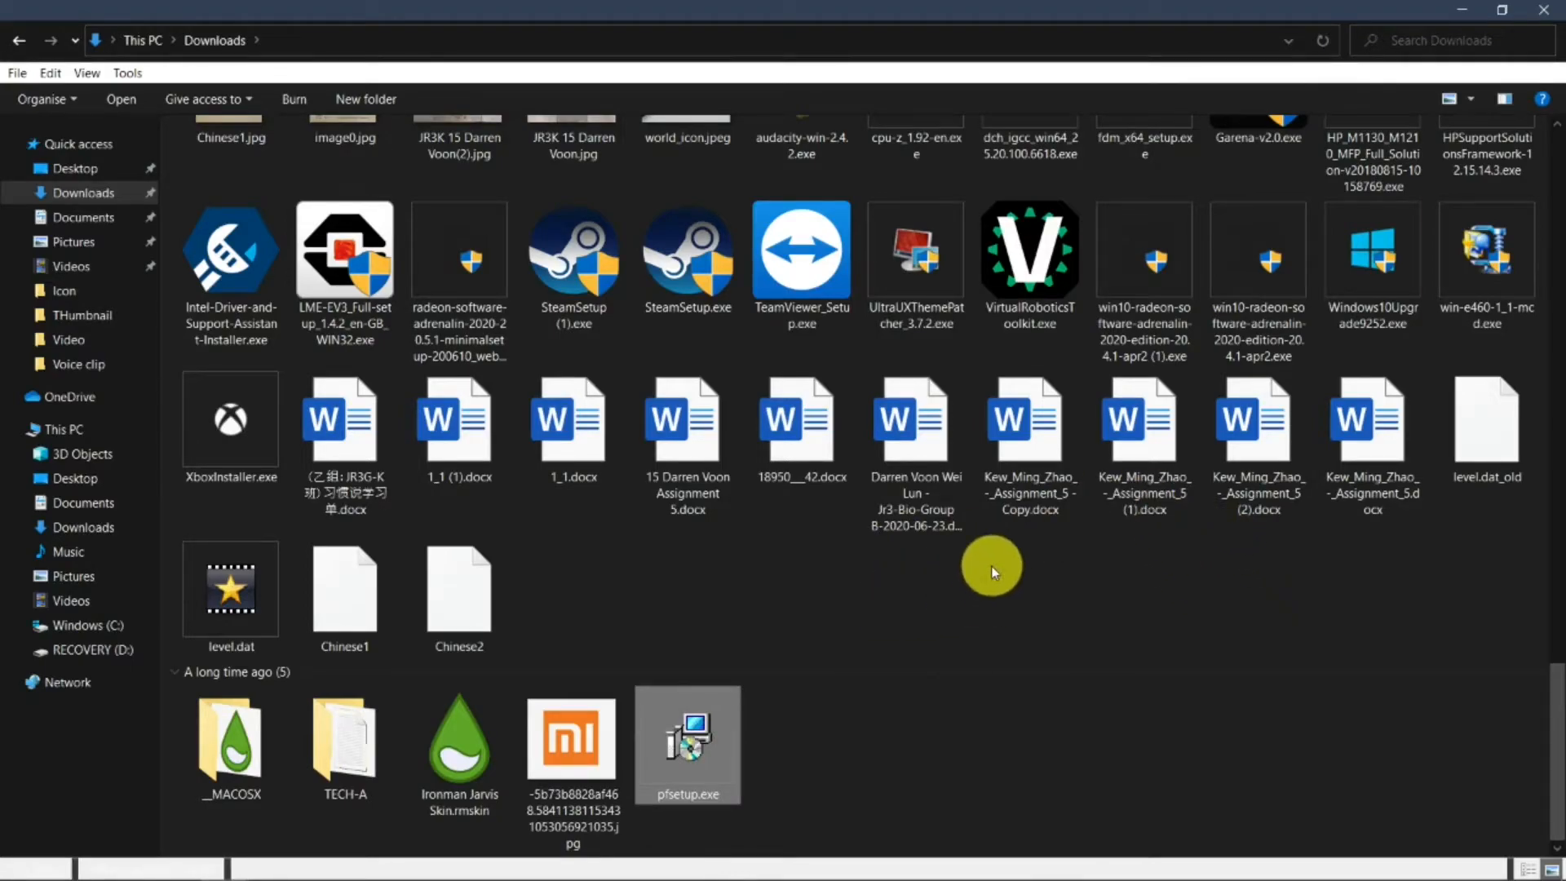
Step: Minimize the Downloads and browser windows and open the PointerFocus Options from its radial menu on the desktop
click(1459, 11)
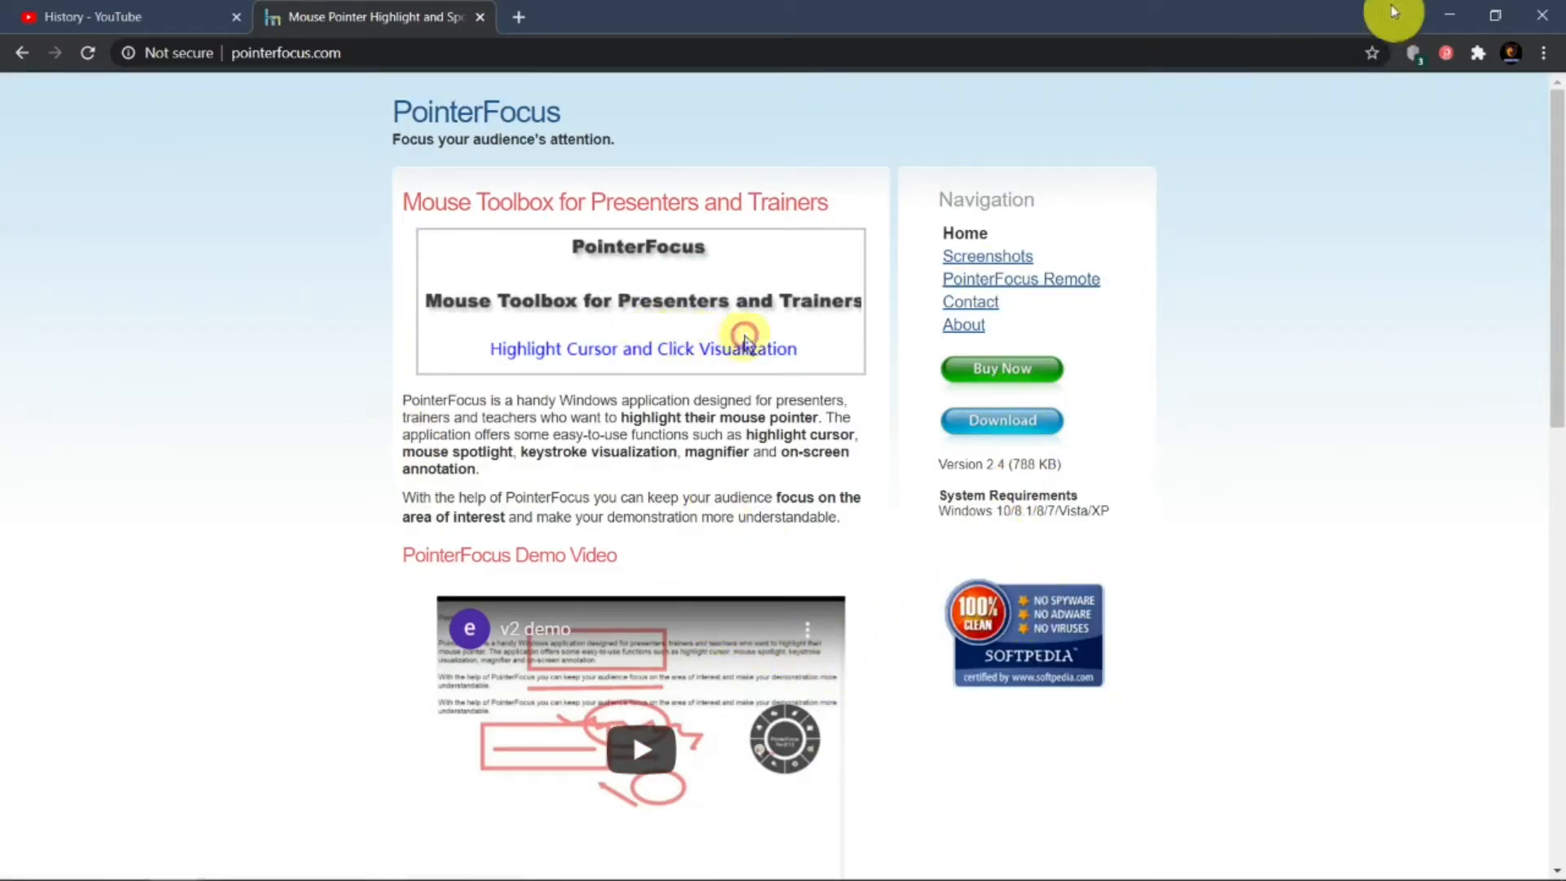
click(1441, 10)
middle_click(638, 368)
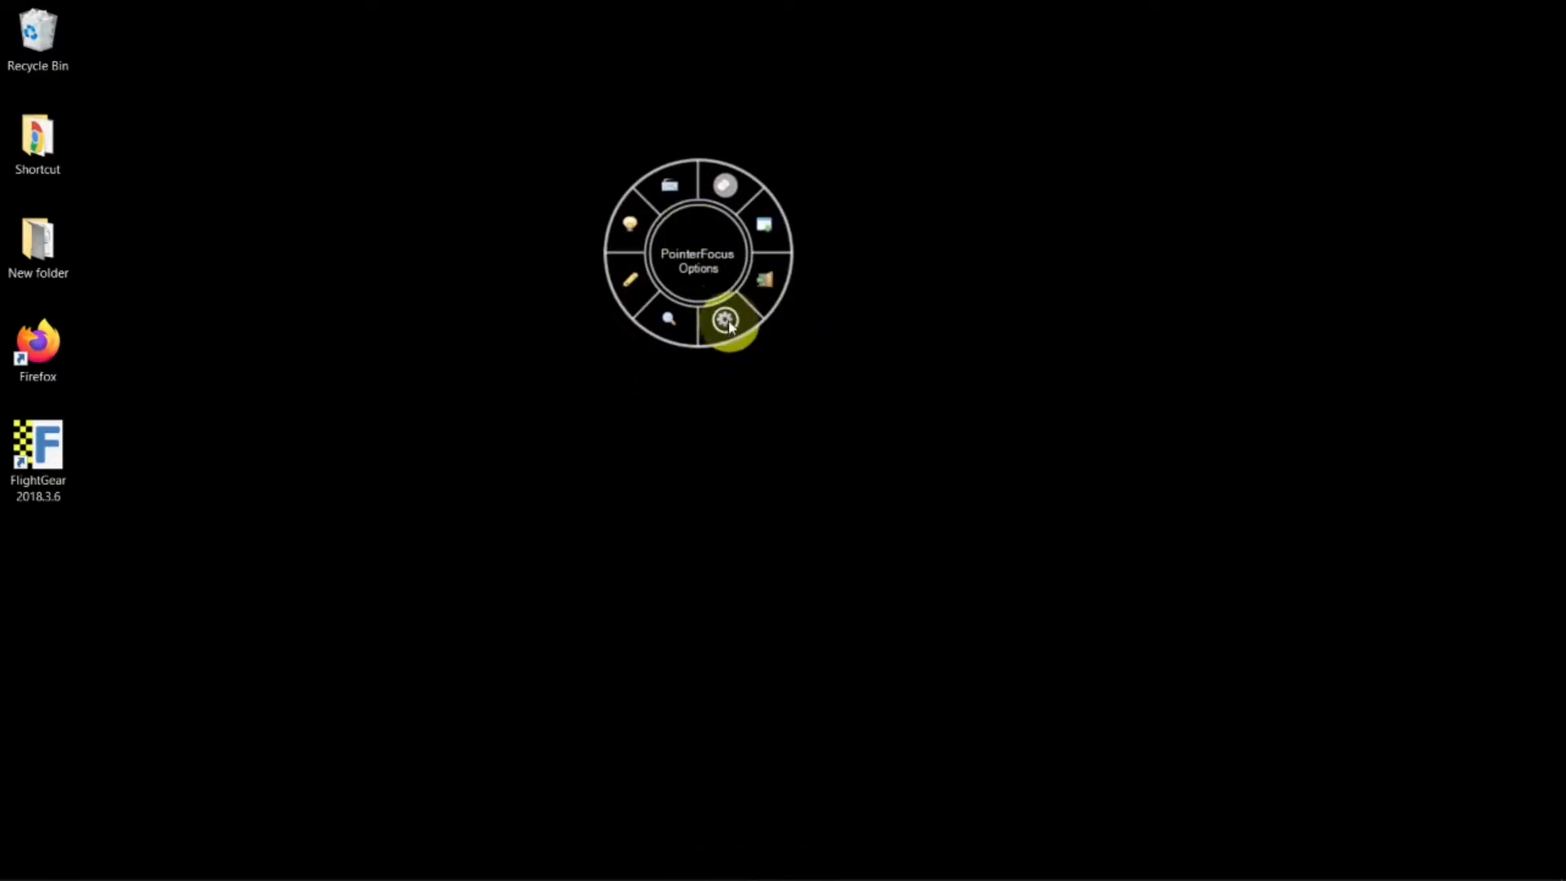
click(725, 320)
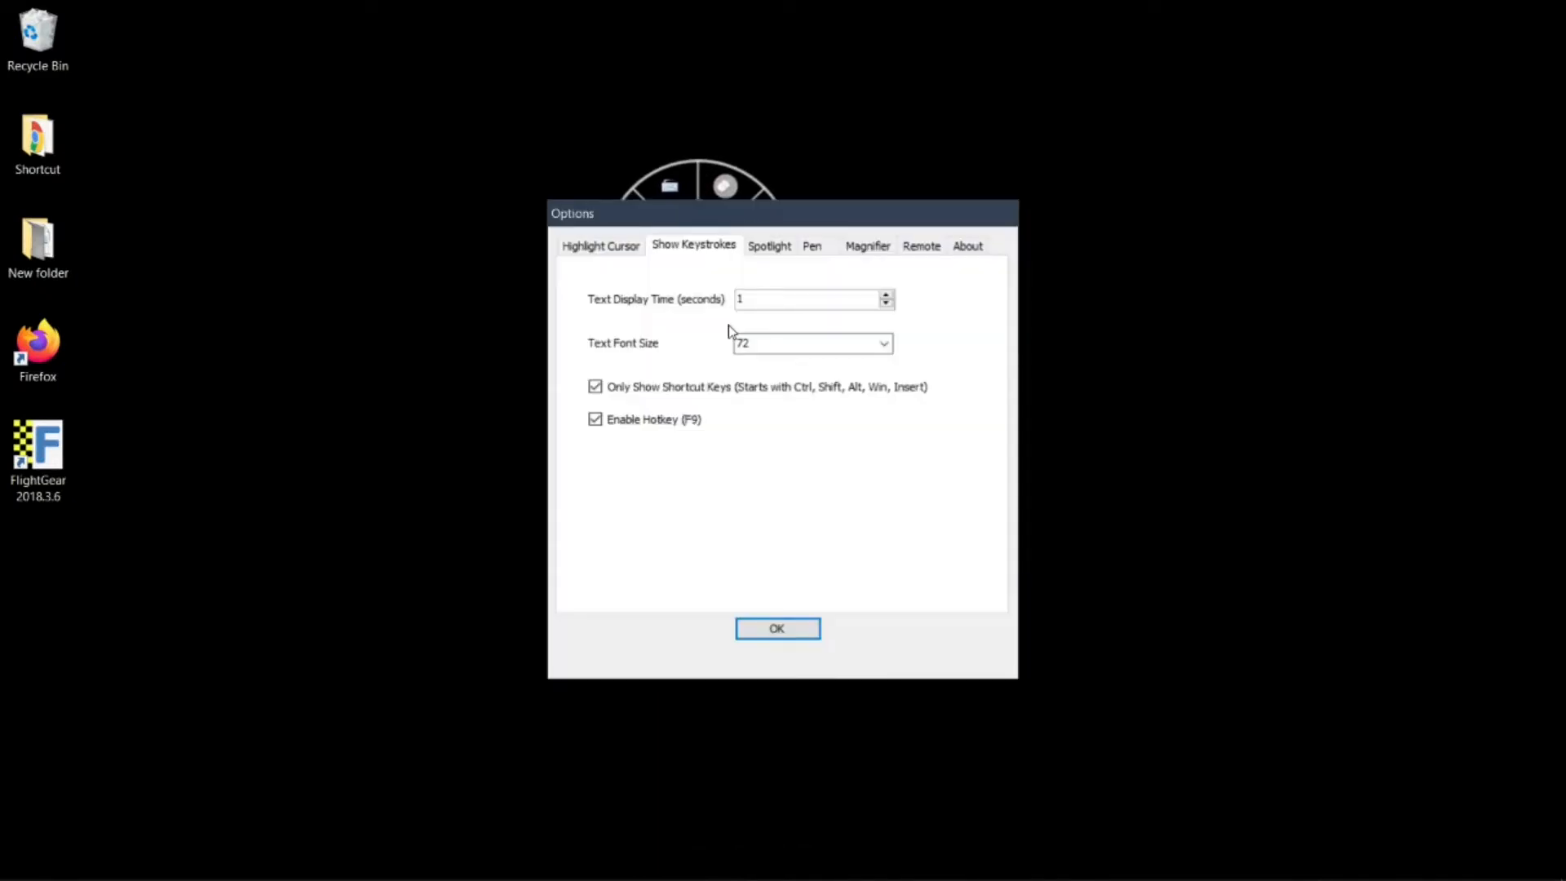
Step: Change the cursor highlight color to light green in the Highlight Cursor options
click(603, 247)
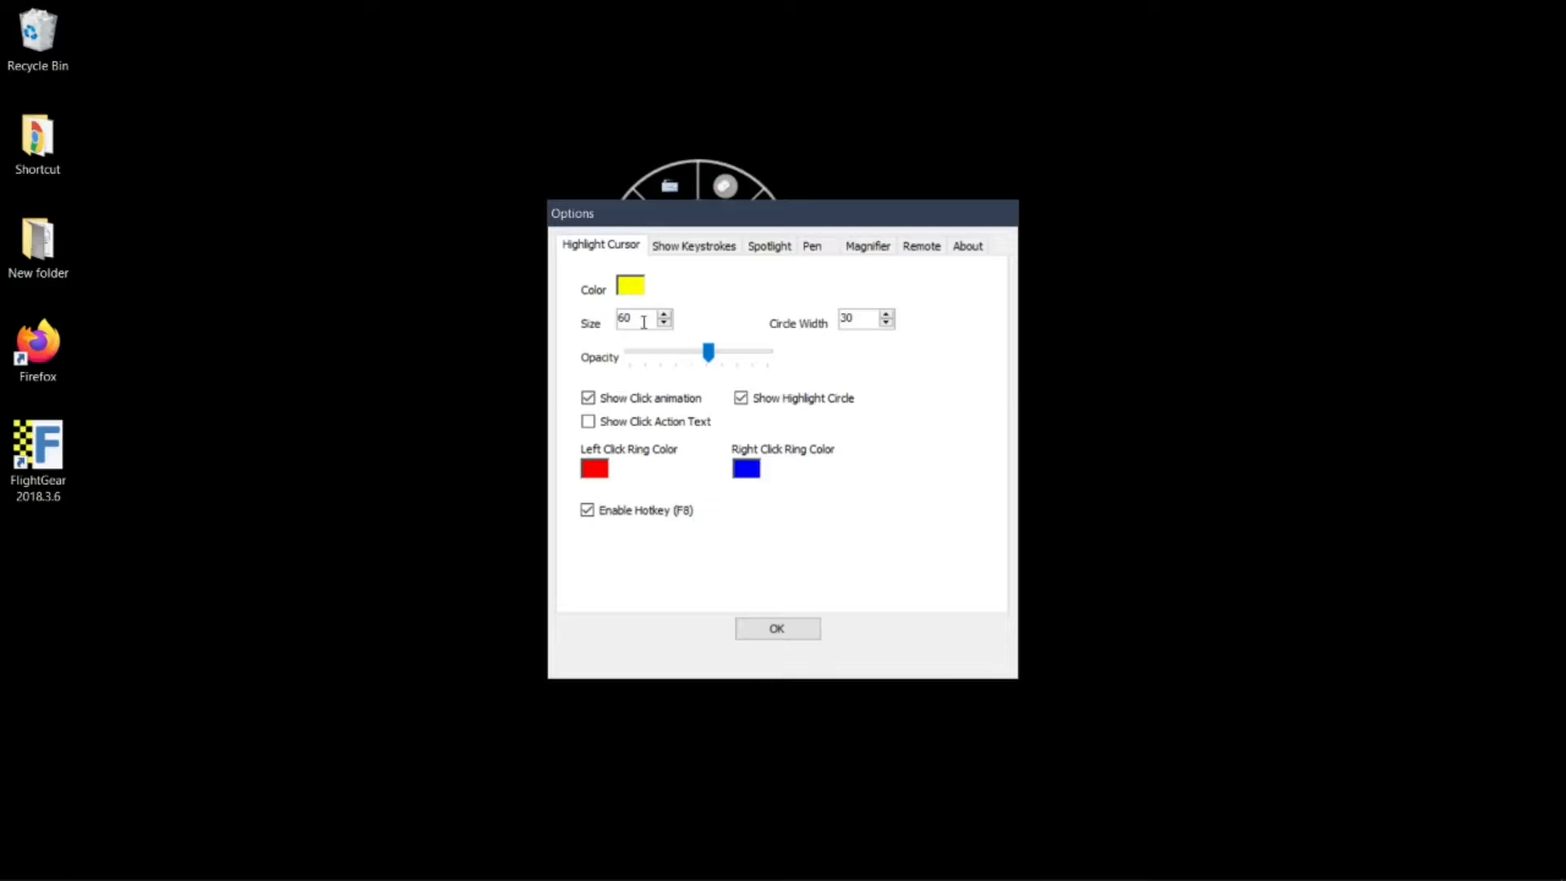
click(631, 291)
click(749, 270)
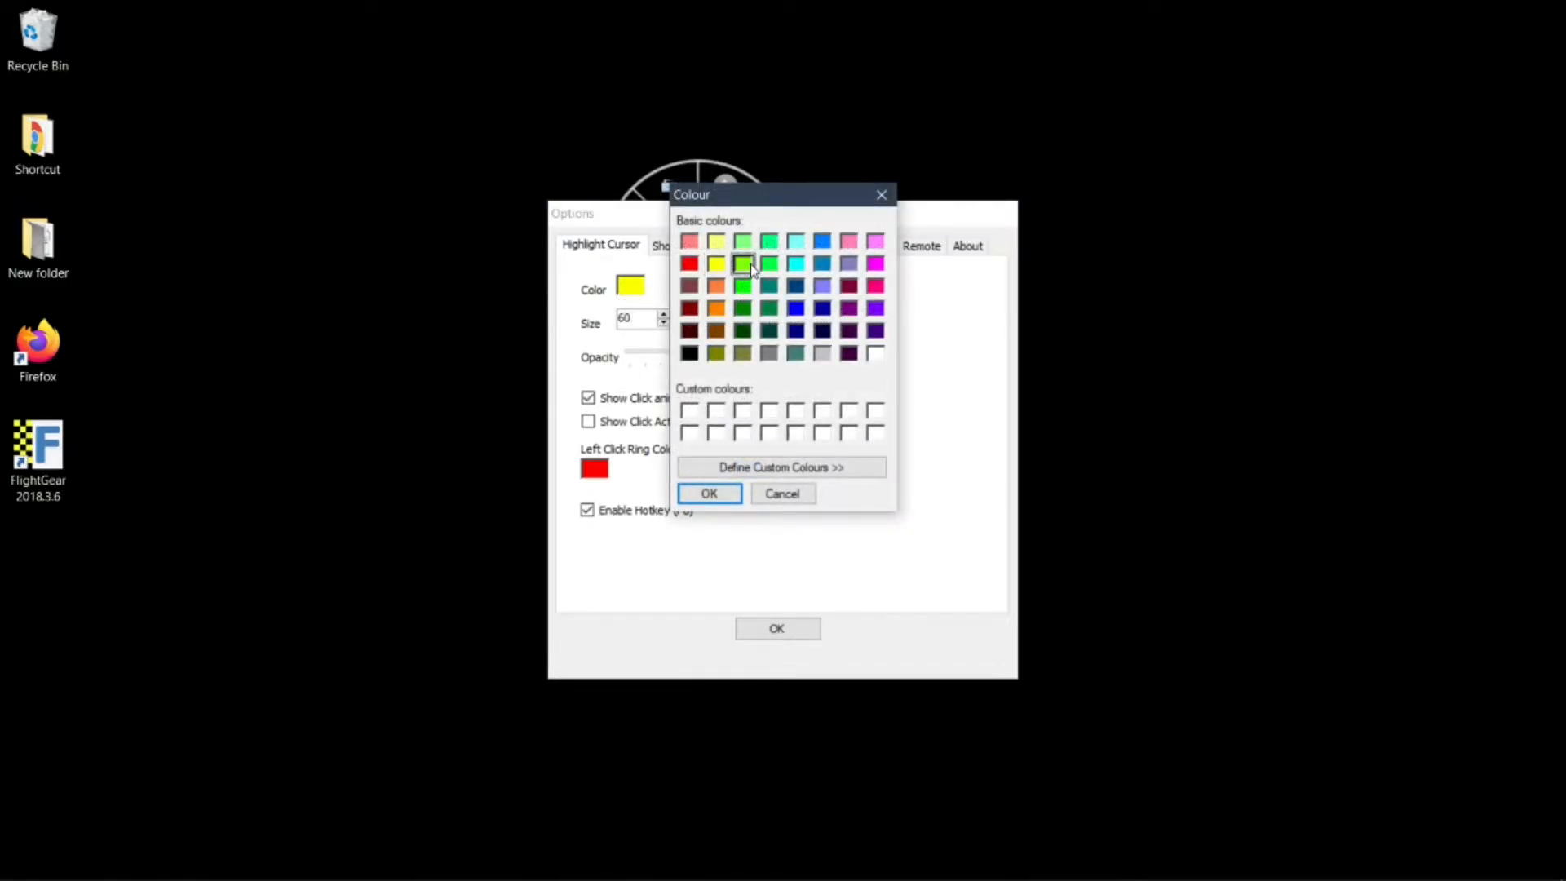
click(763, 495)
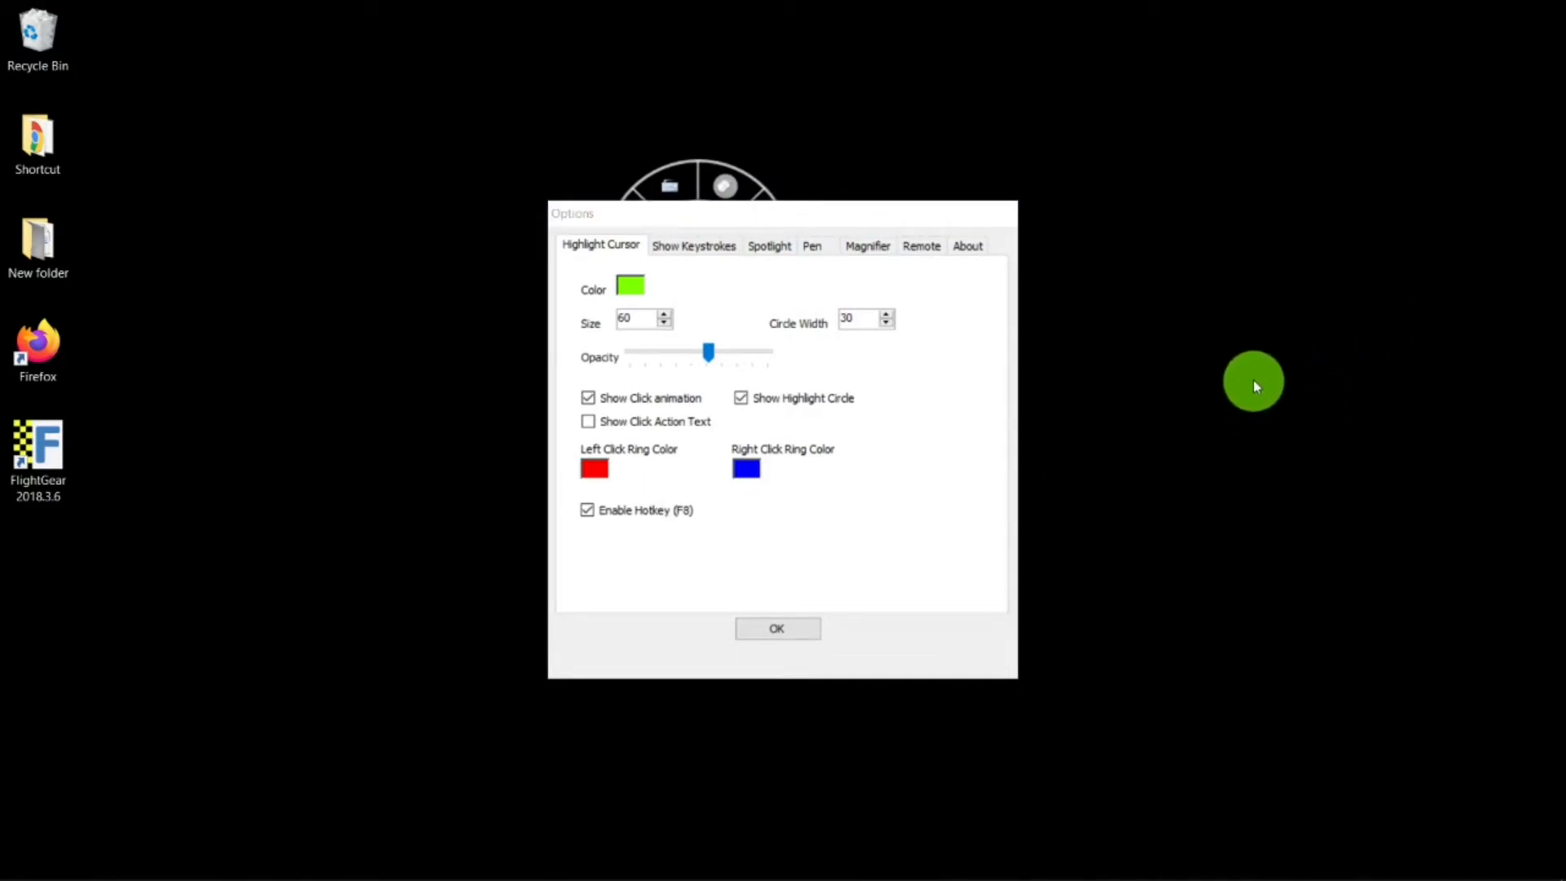
Step: Set the cursor highlight color back to yellow and reduce the highlight size to 50
click(632, 289)
click(715, 265)
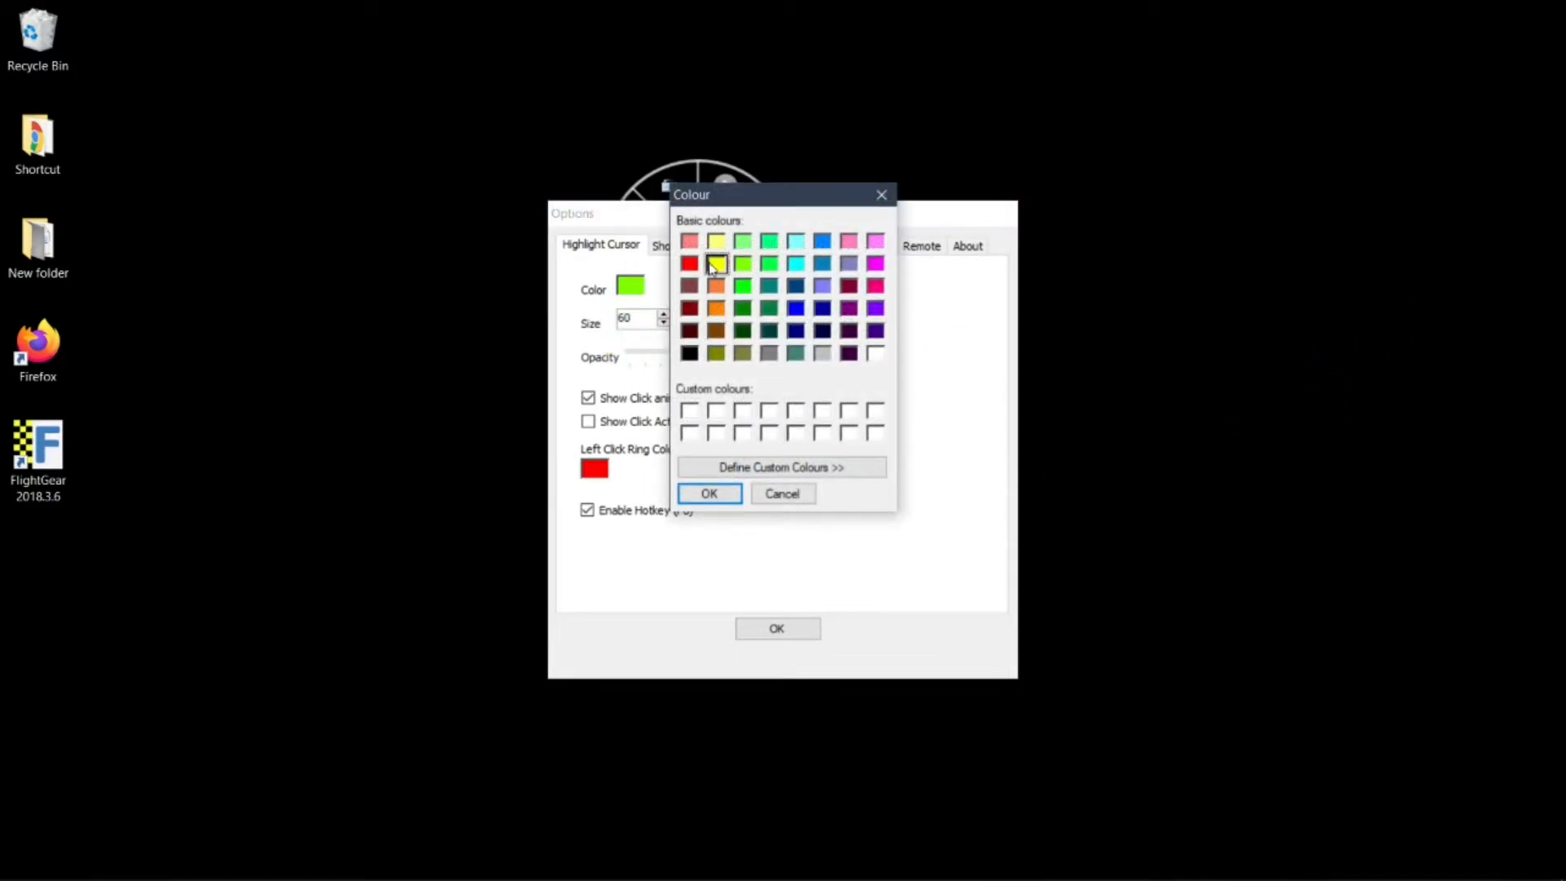
click(709, 494)
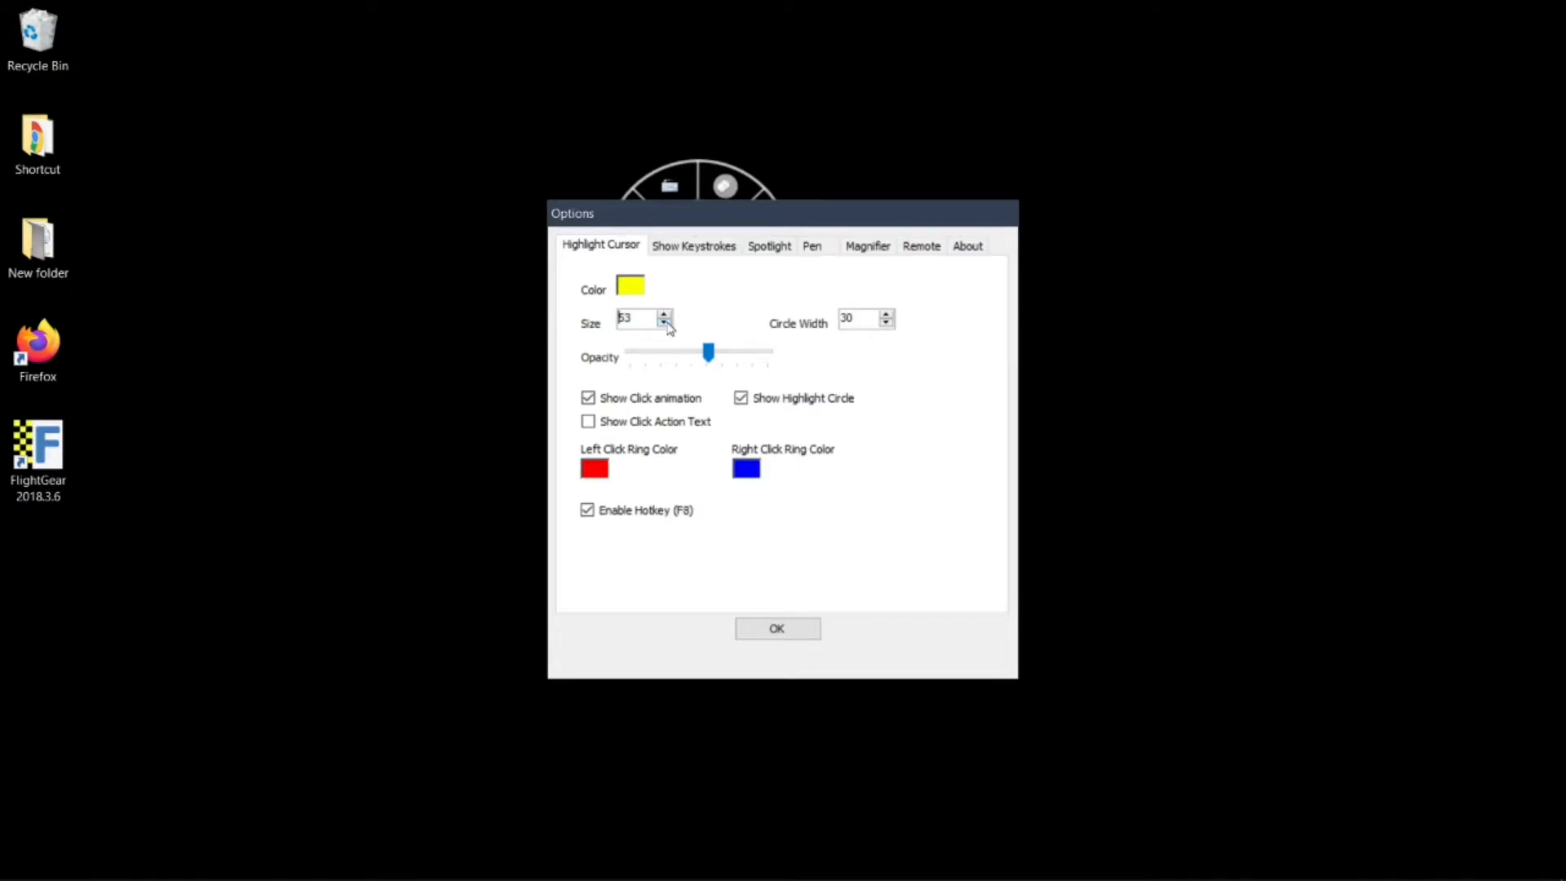
Step: Try a highlight circle width of 10 and return it to 30
click(887, 323)
click(888, 324)
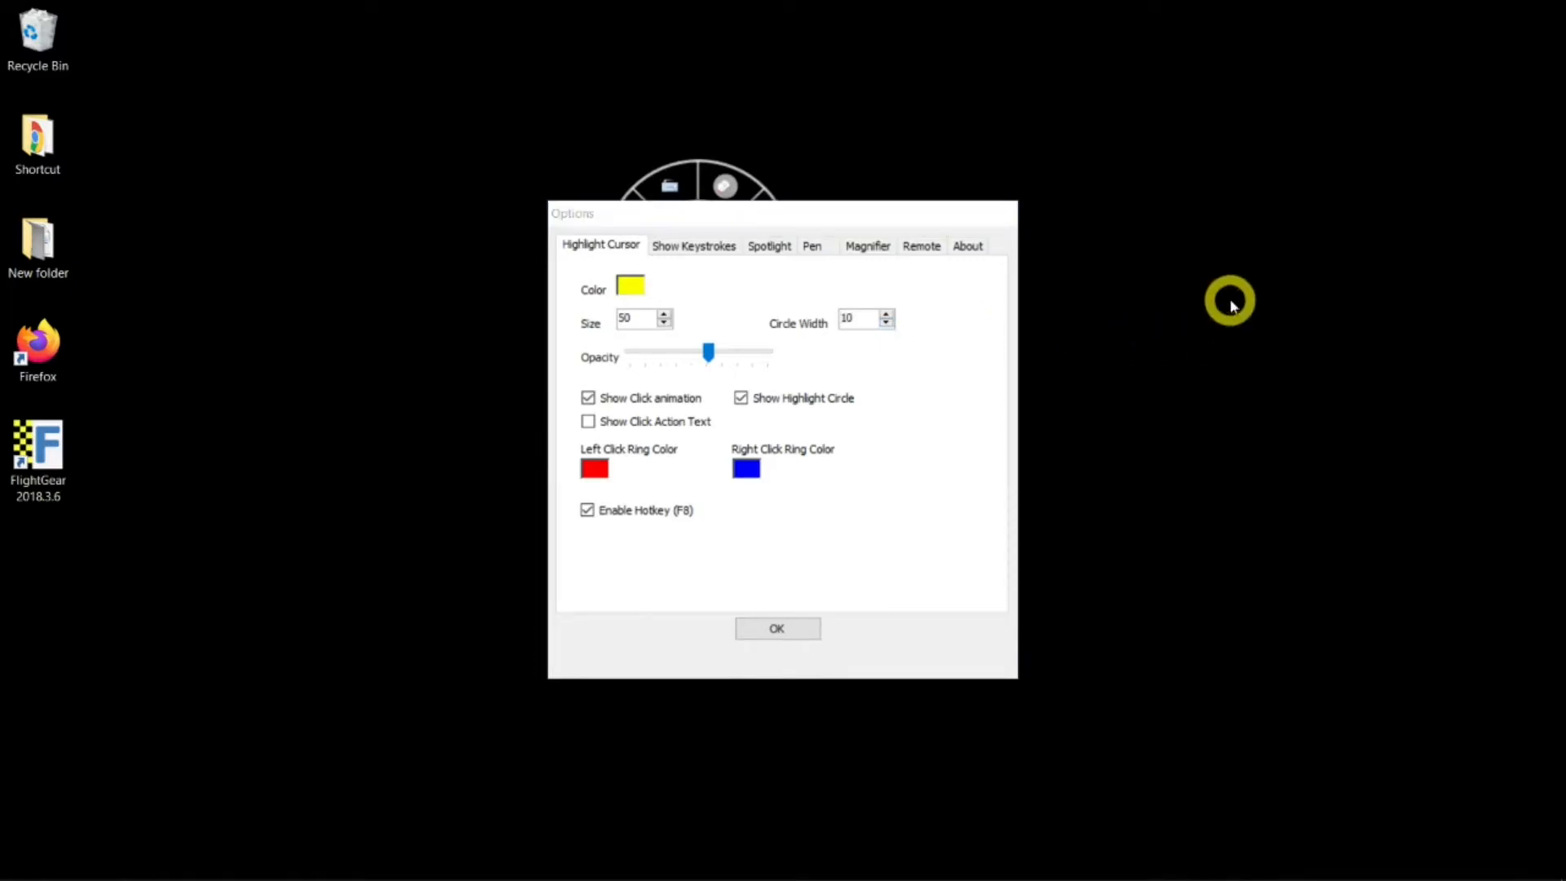
click(887, 315)
Step: Test mouse clicks on the desktop with Show Click animation enabled and disabled, and re-enable the option
right_click(1278, 324)
click(1175, 475)
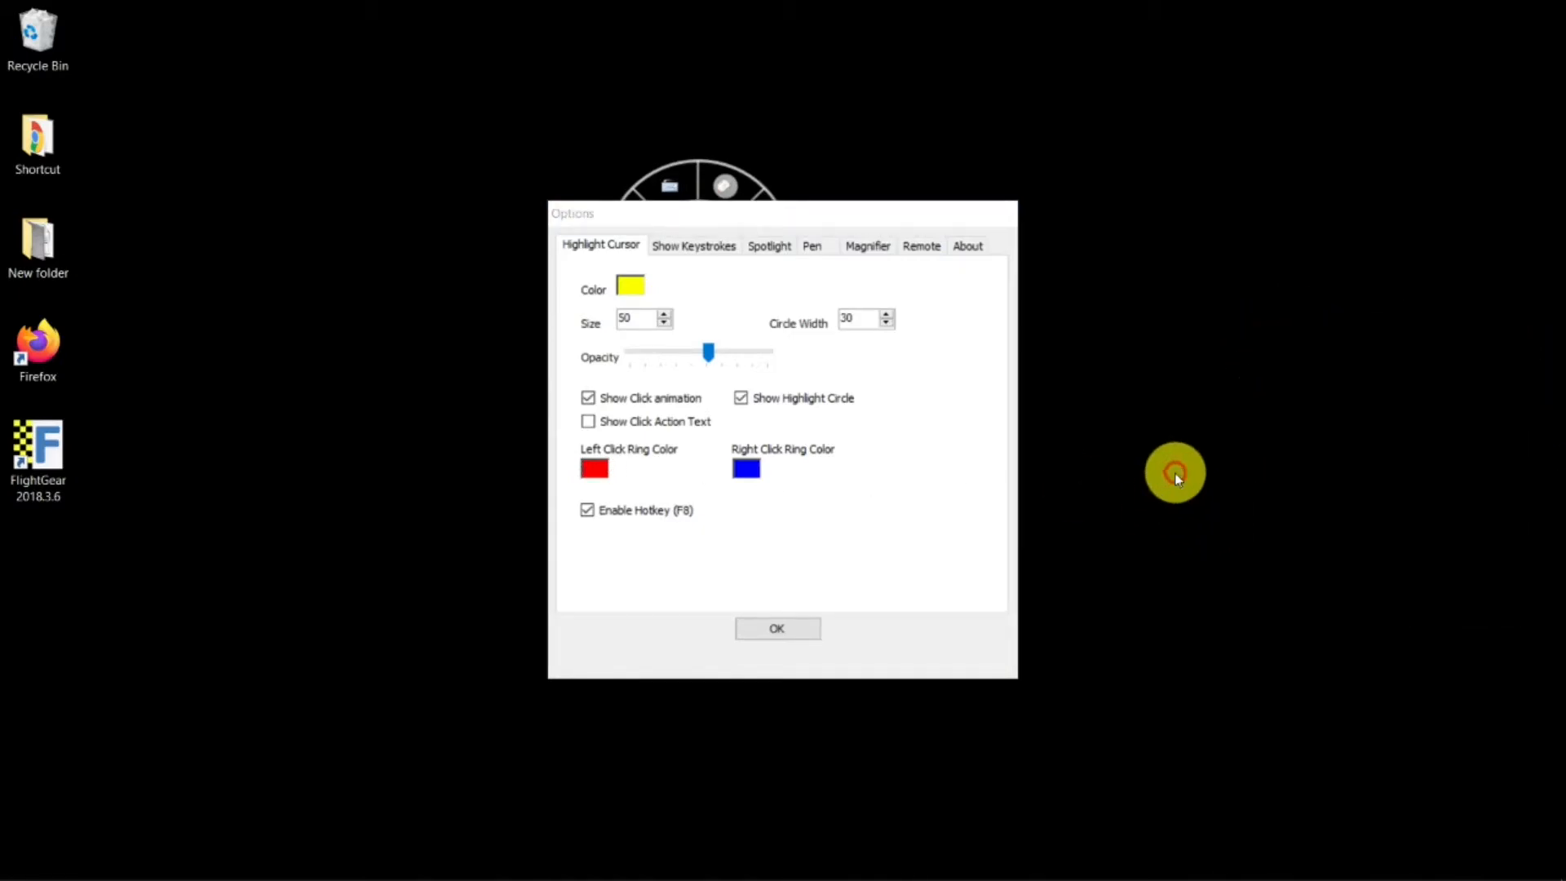
click(588, 398)
click(1247, 317)
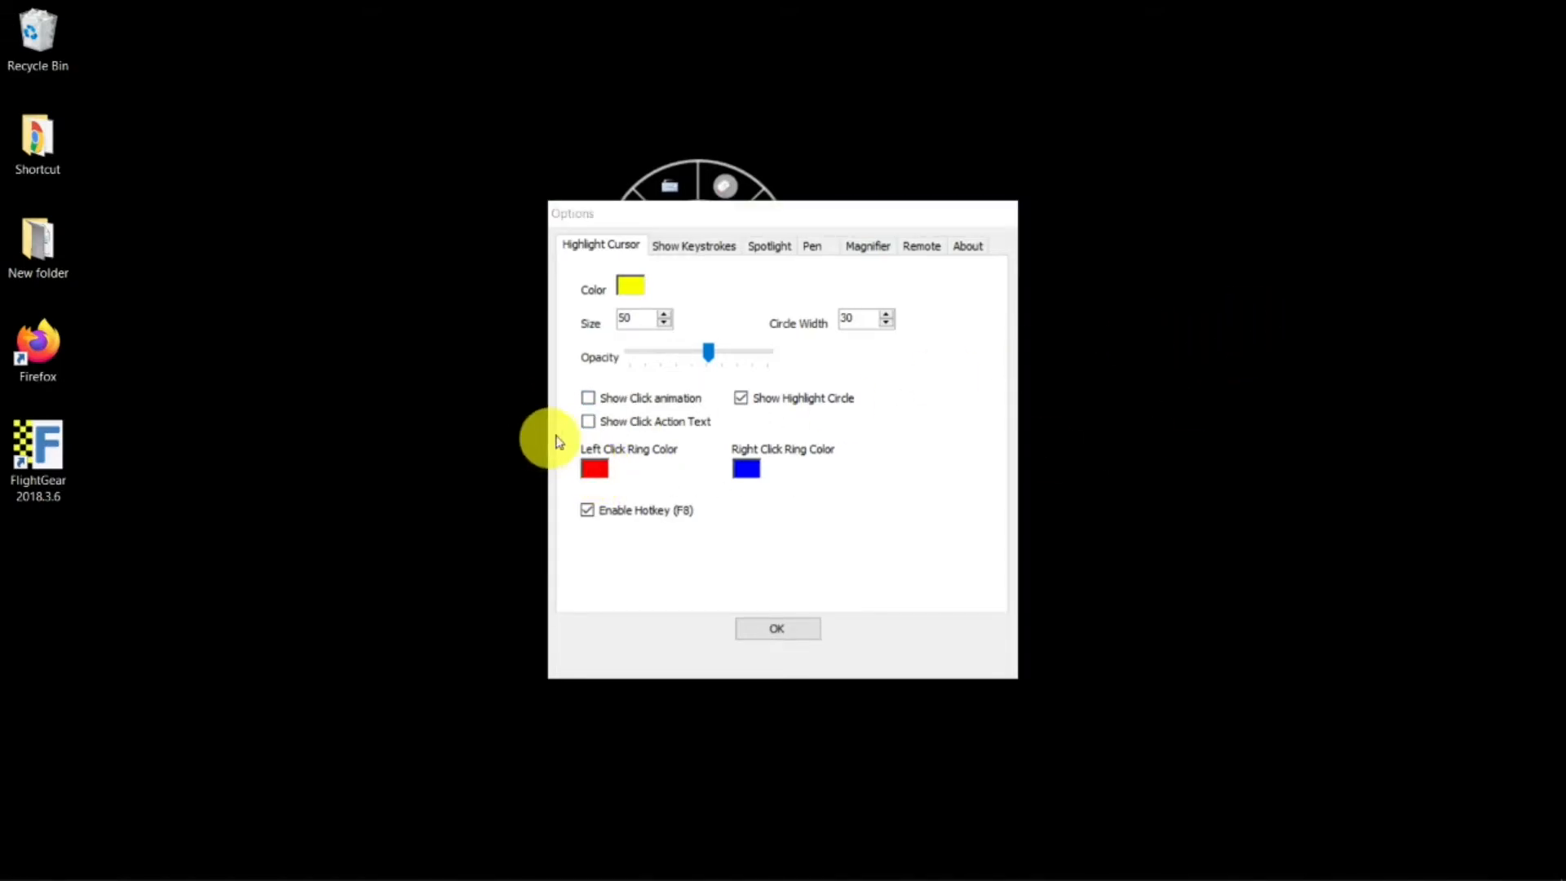
click(591, 398)
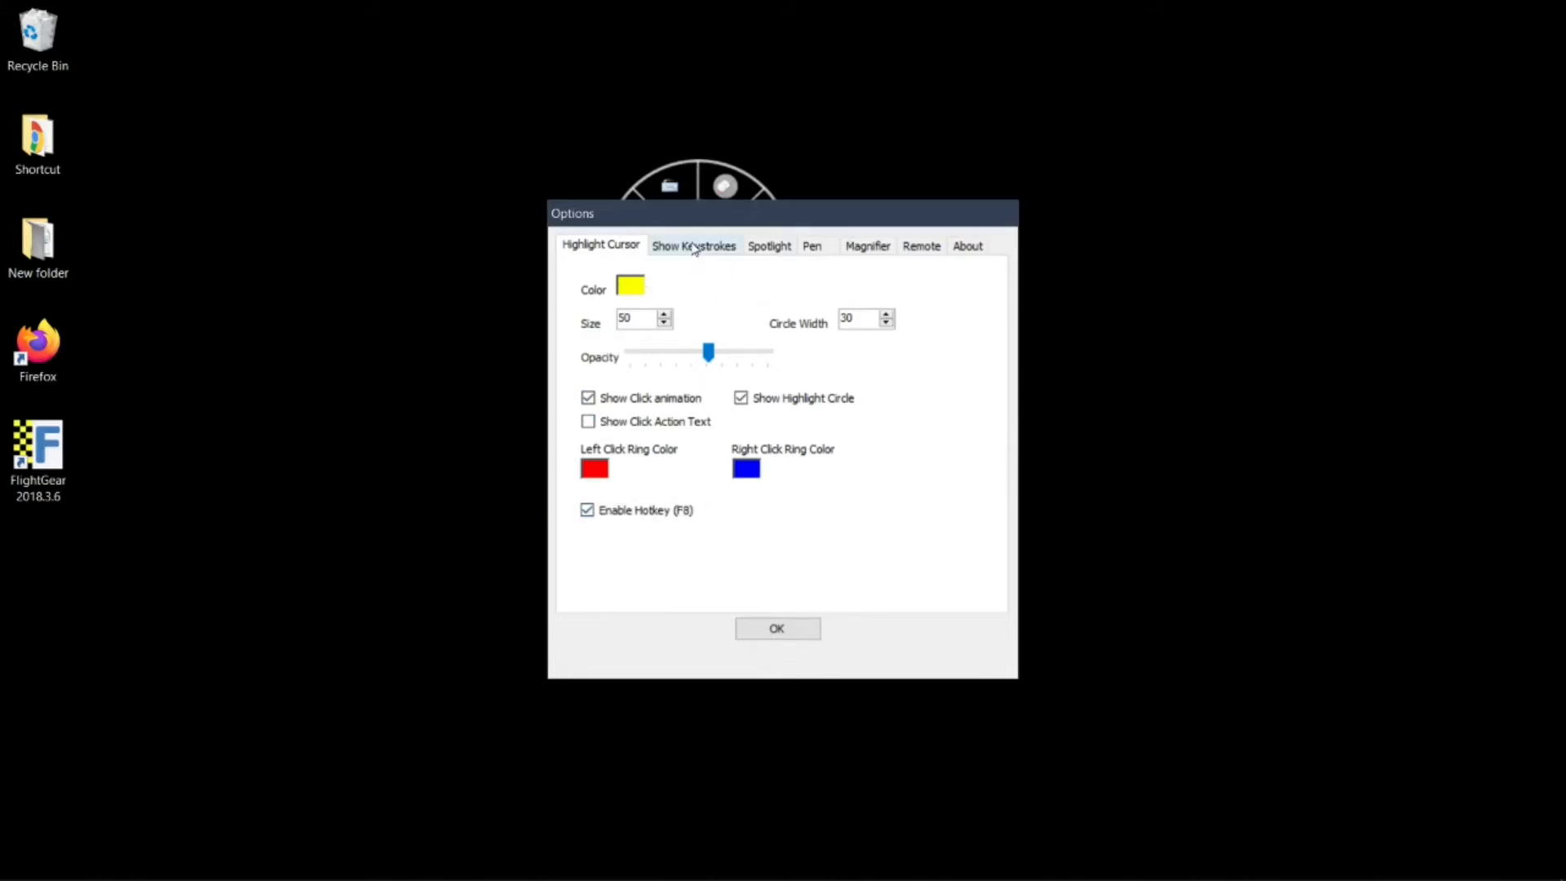
Step: Open the Show Keystrokes options, test the keystroke display with Ctrl, and move the Options dialog aside to reveal it
click(694, 247)
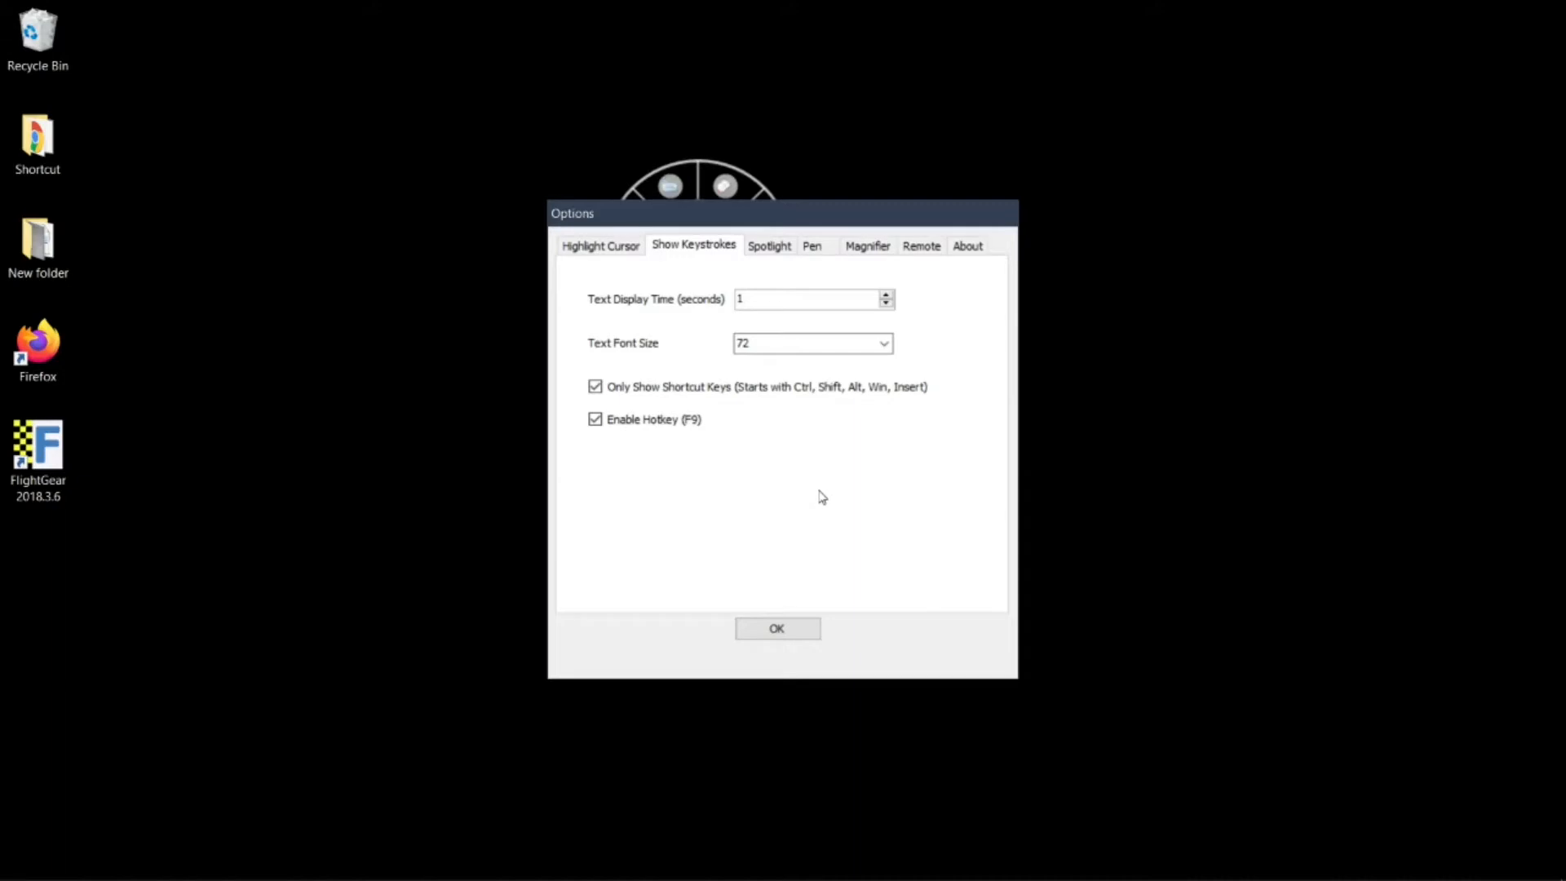
key(ctrl)
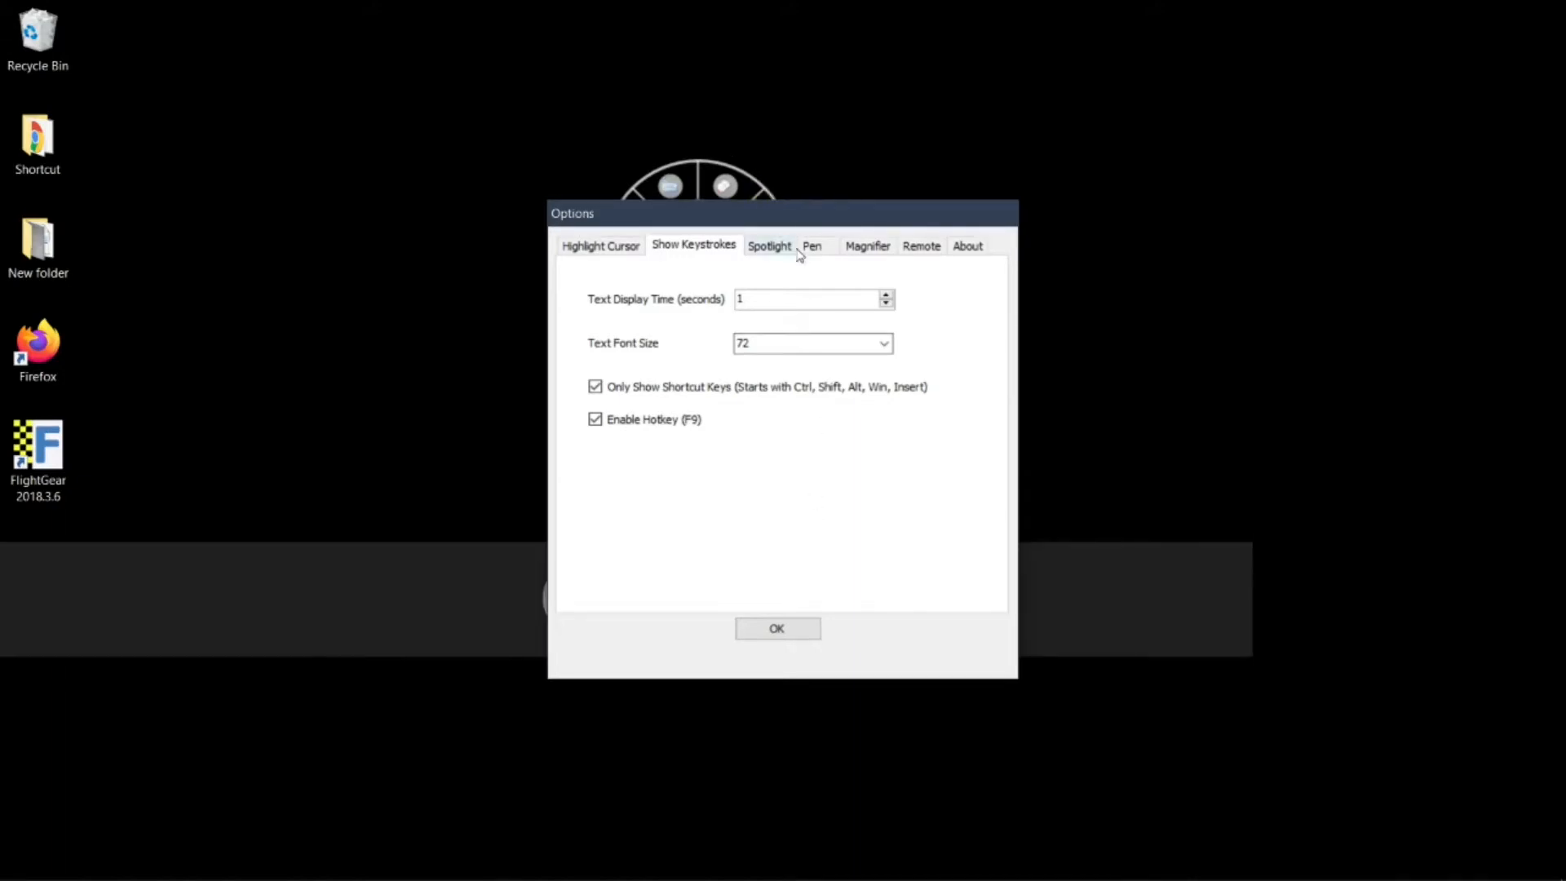
drag(797, 214, 407, 289)
key(ctrl)
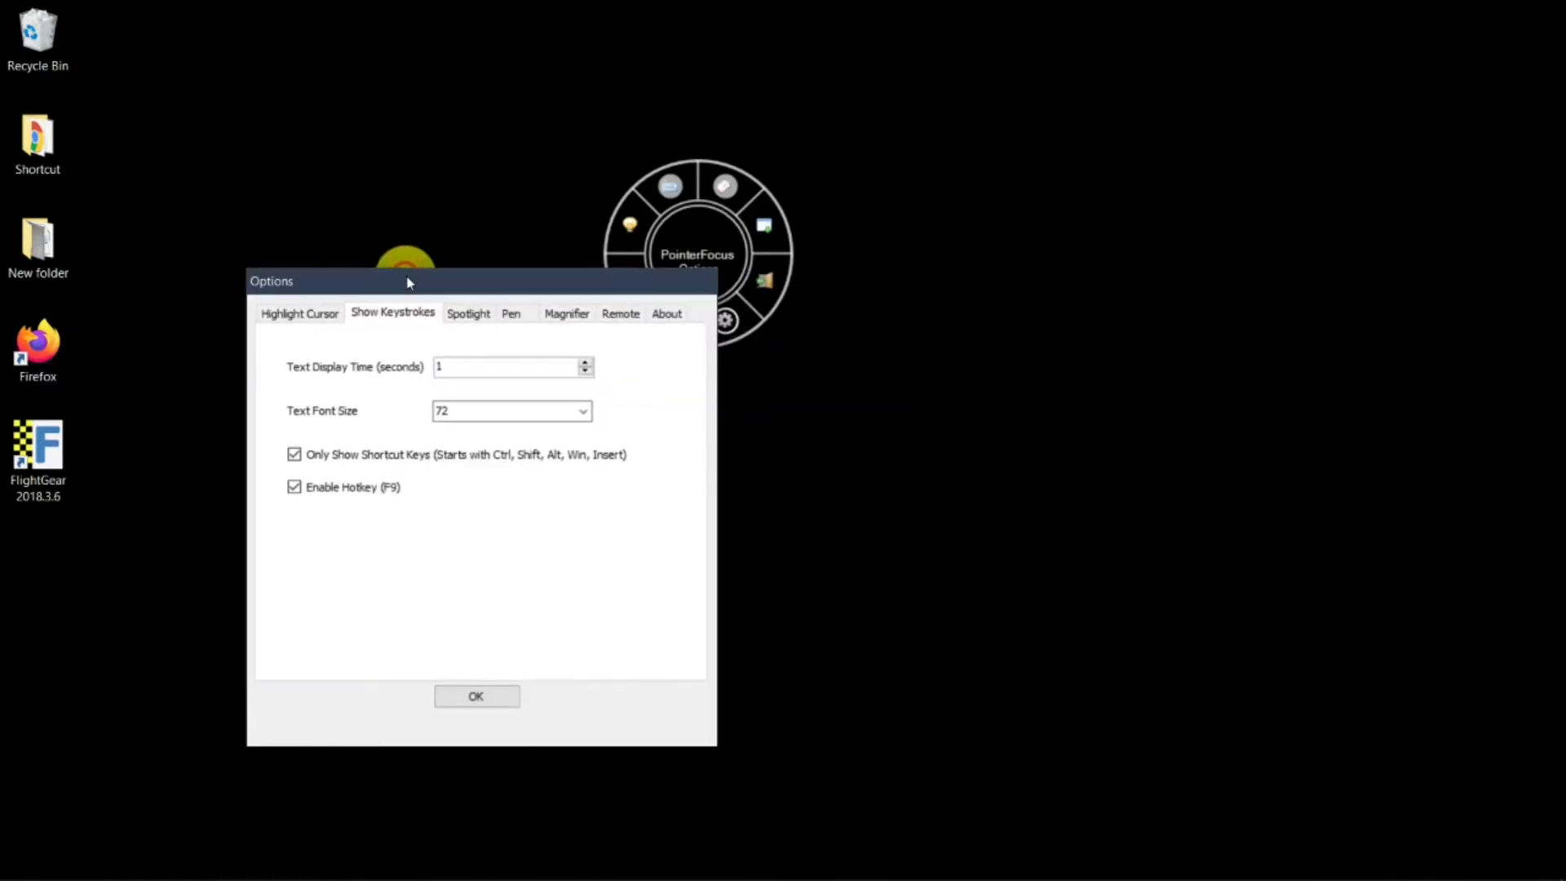
Step: Open the Spotlight options and test the spotlight effect repeatedly over the desktop, the Options dialog and the PointerFocus wheel
click(468, 320)
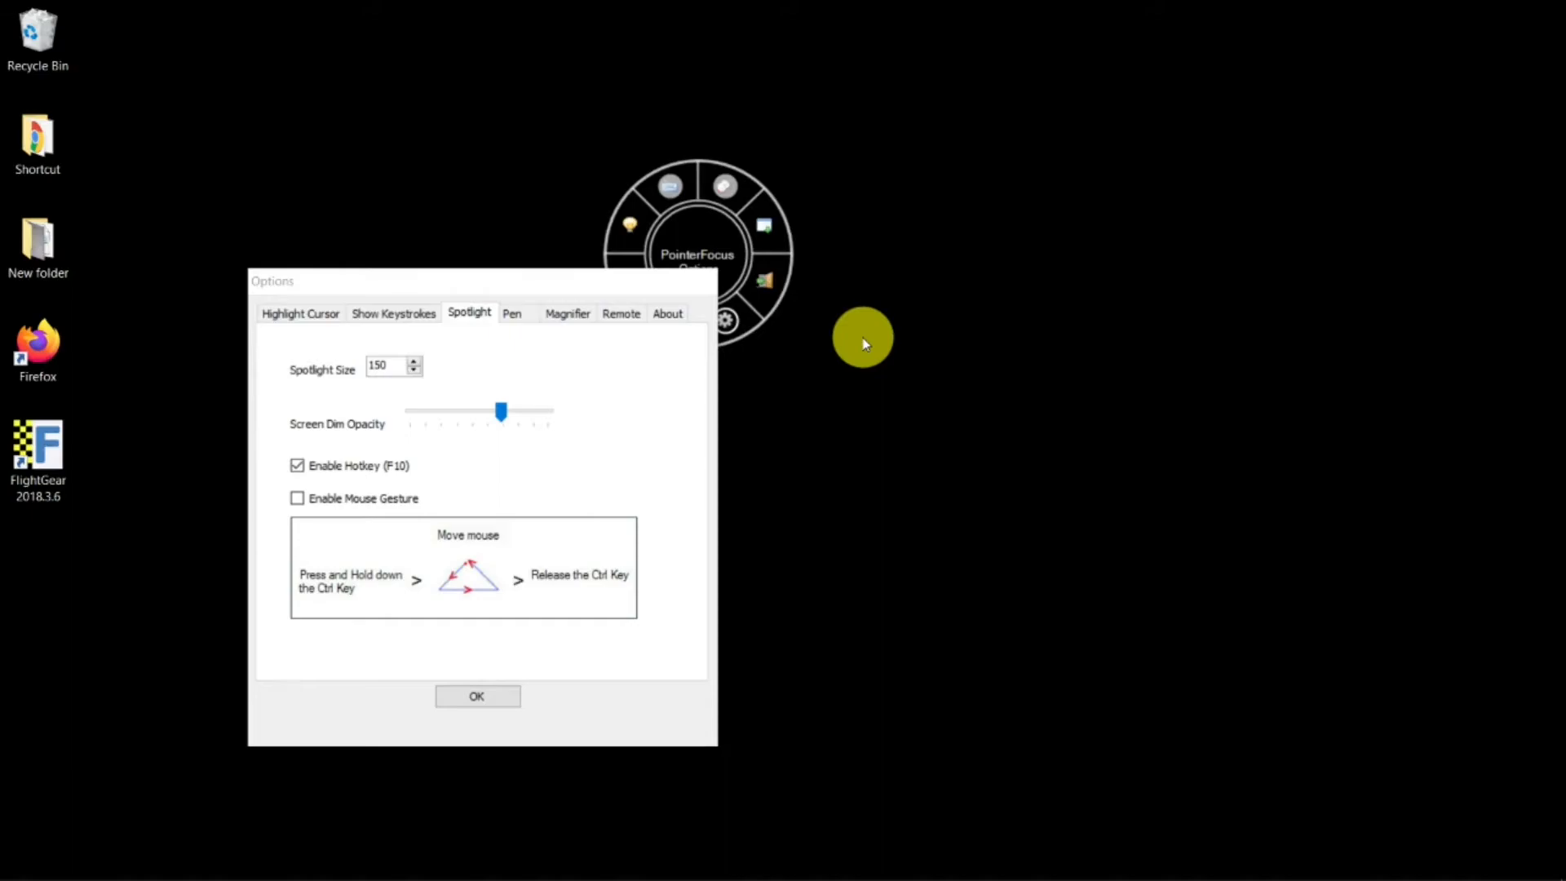
key(F10)
click(599, 453)
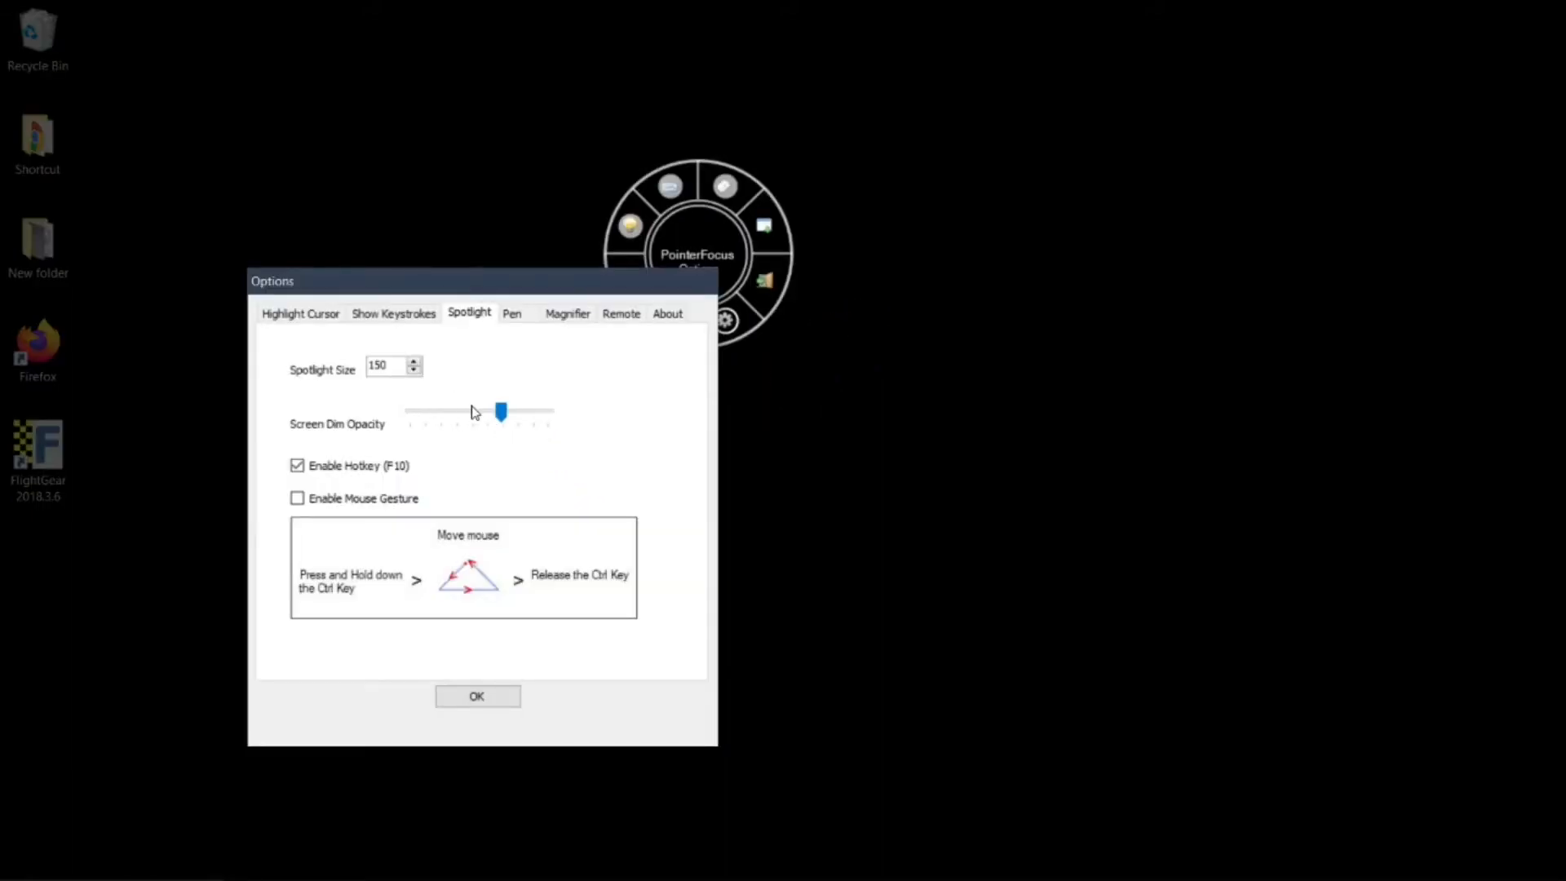
key(F10)
click(836, 330)
key(F10)
click(652, 390)
key(F10)
click(725, 208)
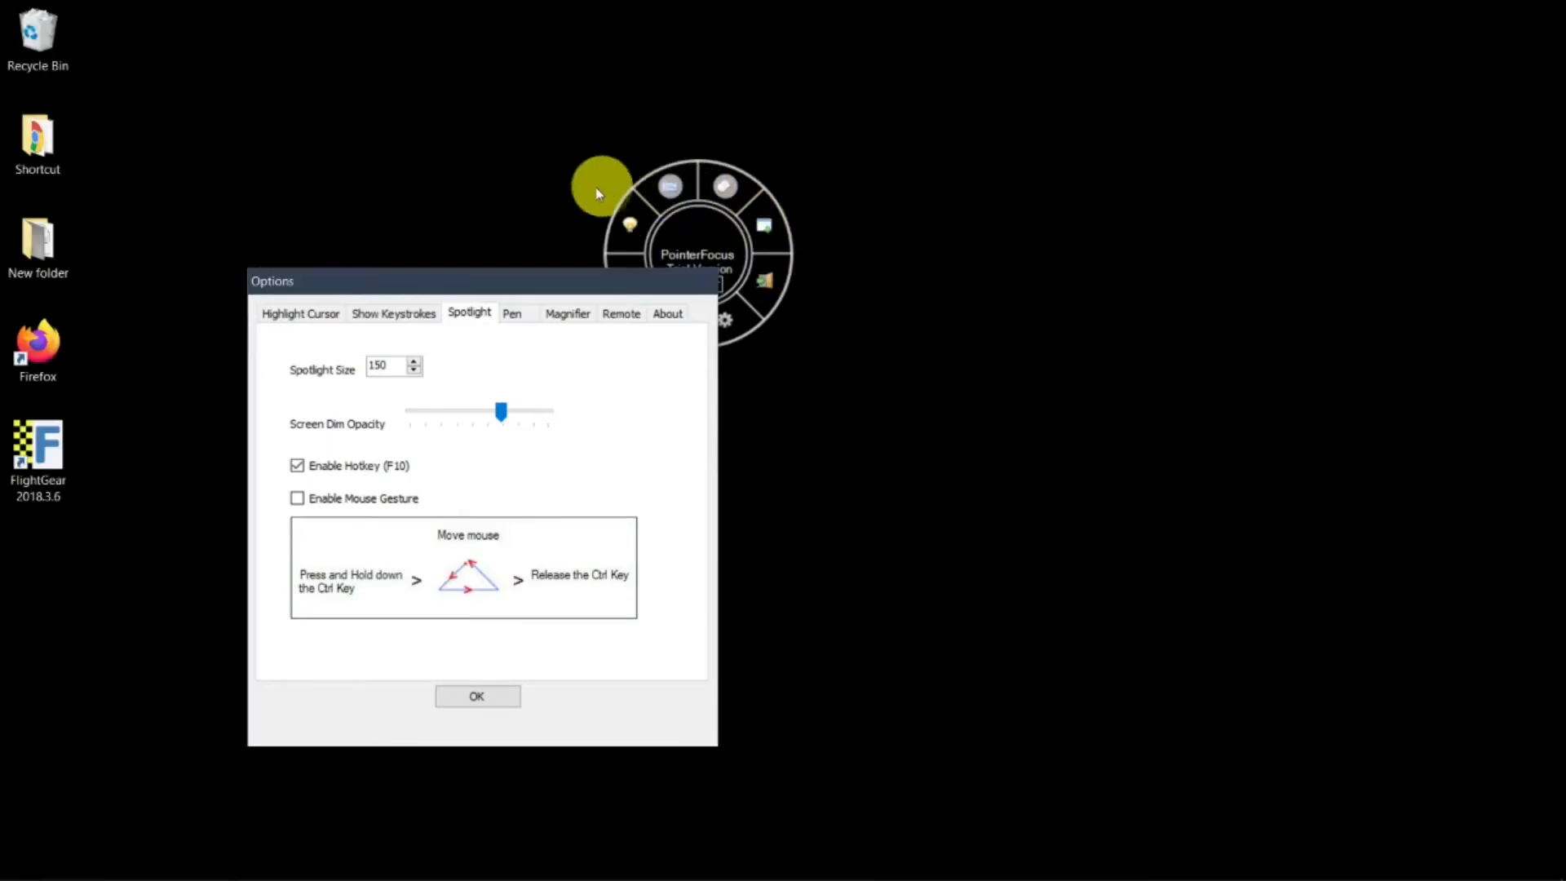
click(261, 194)
key(F10)
click(780, 290)
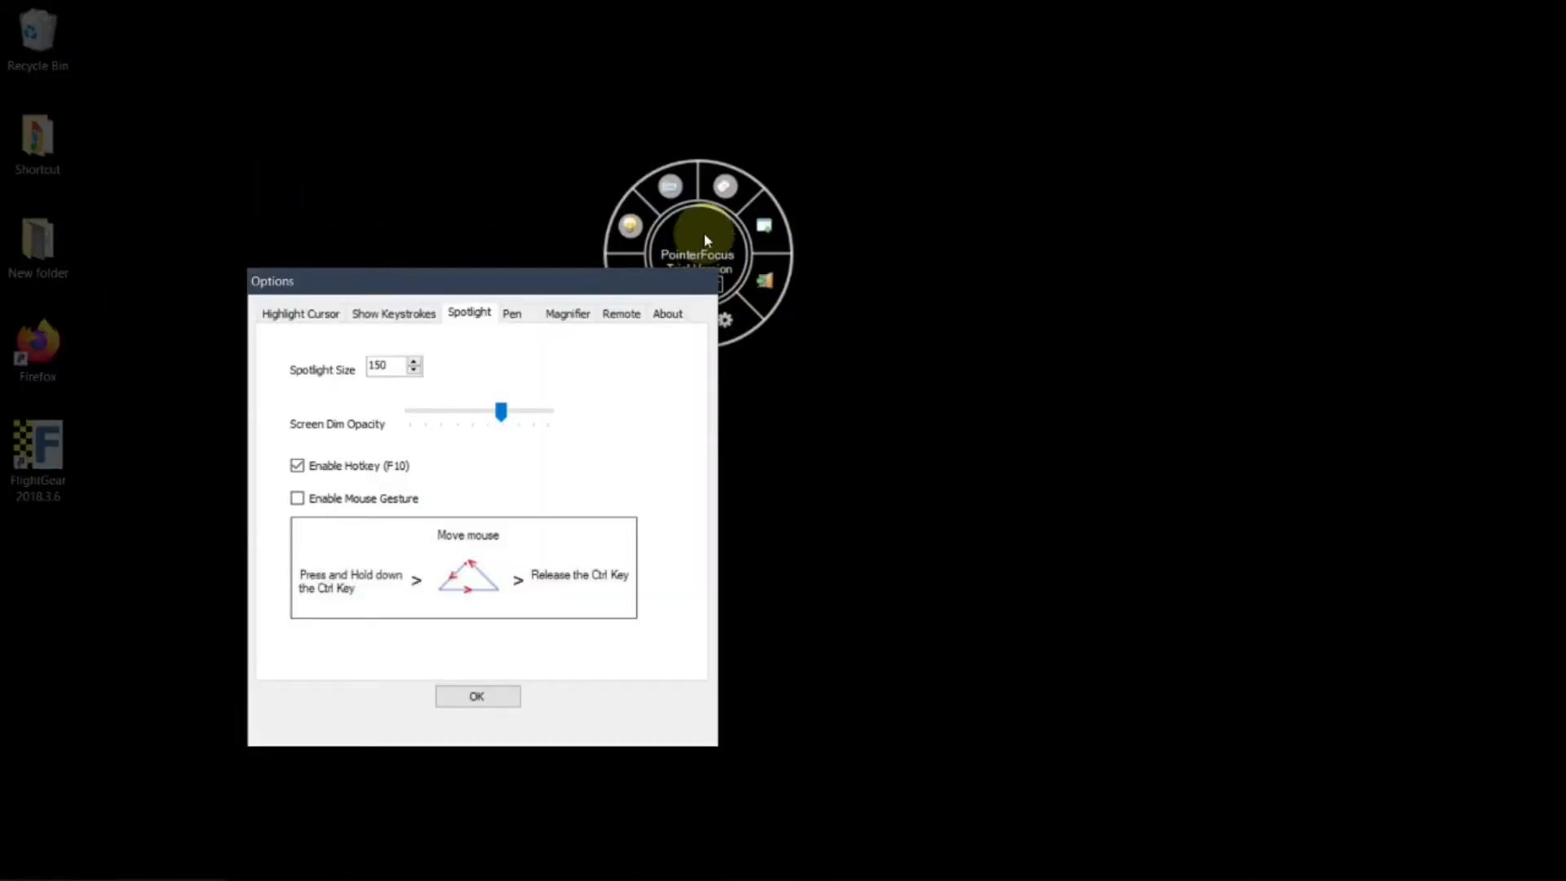
key(F10)
click(1084, 333)
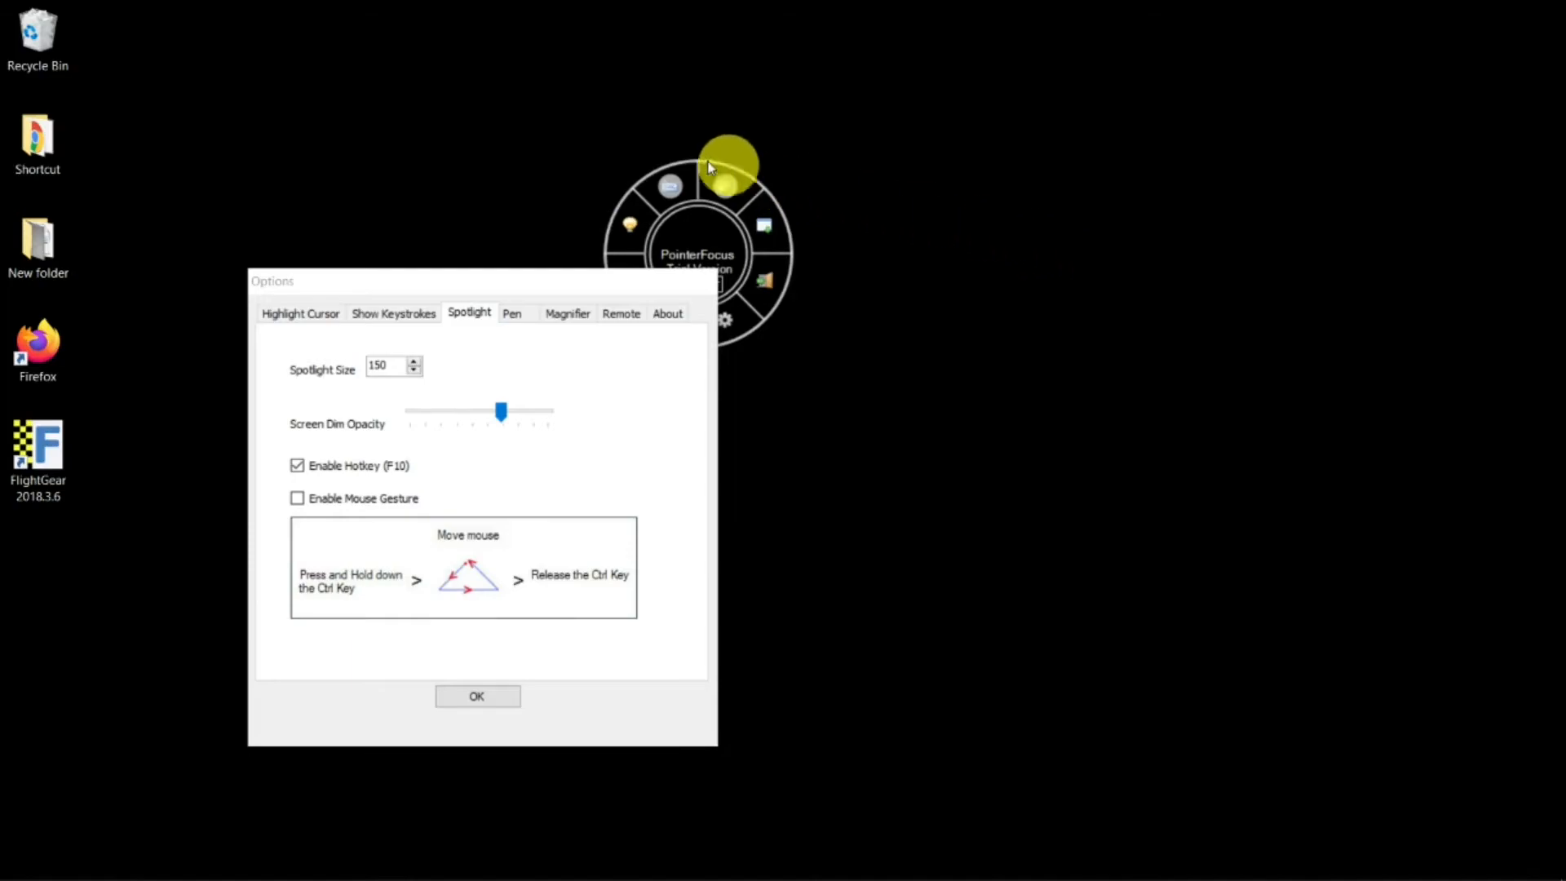
key(F10)
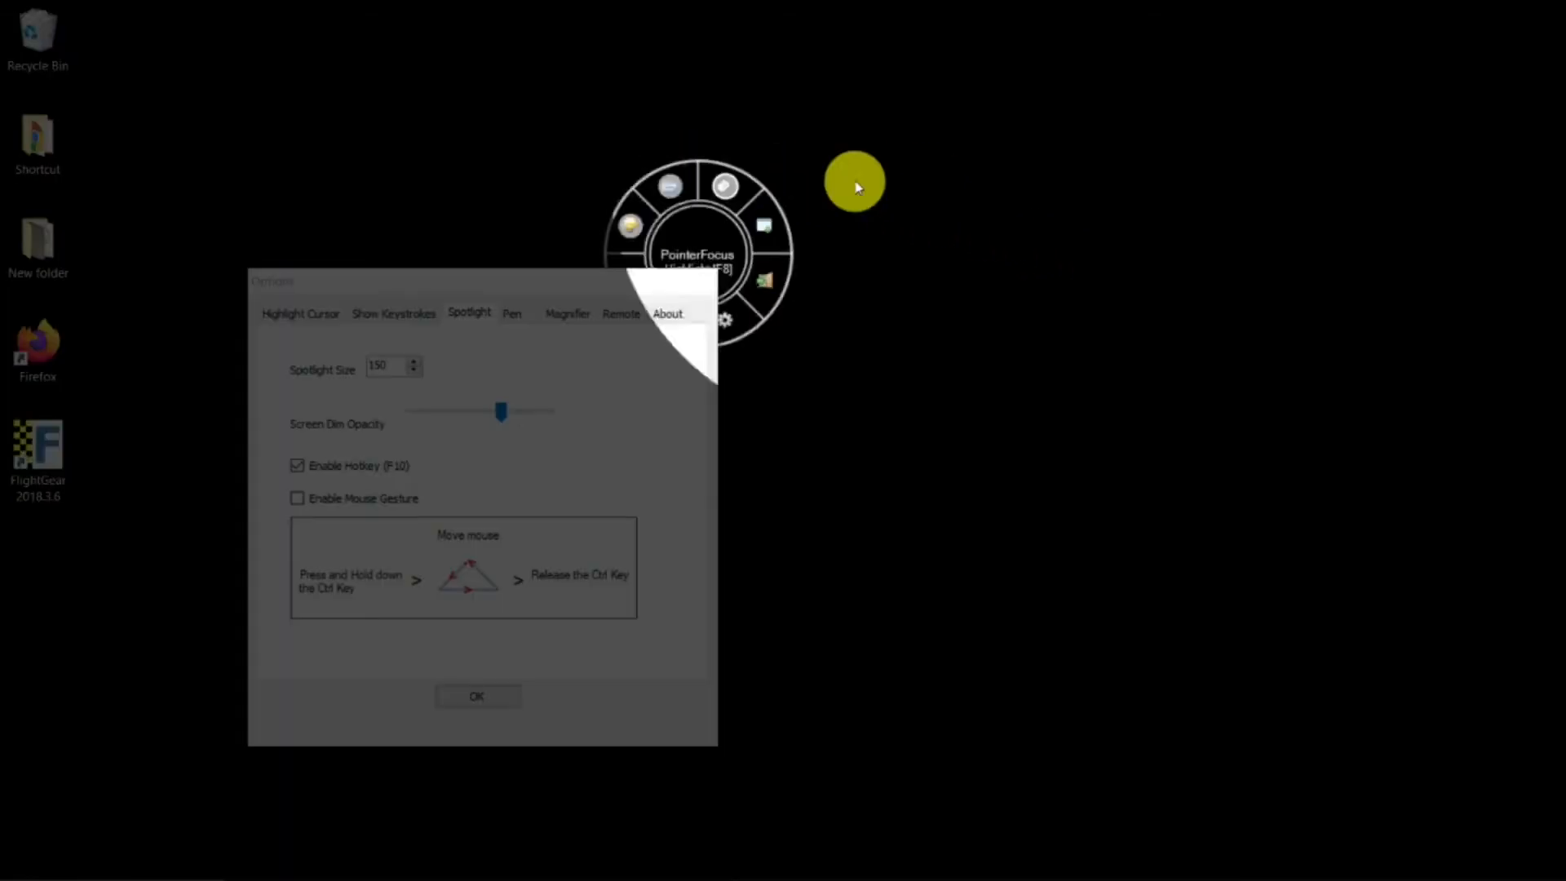
key(F10)
click(491, 329)
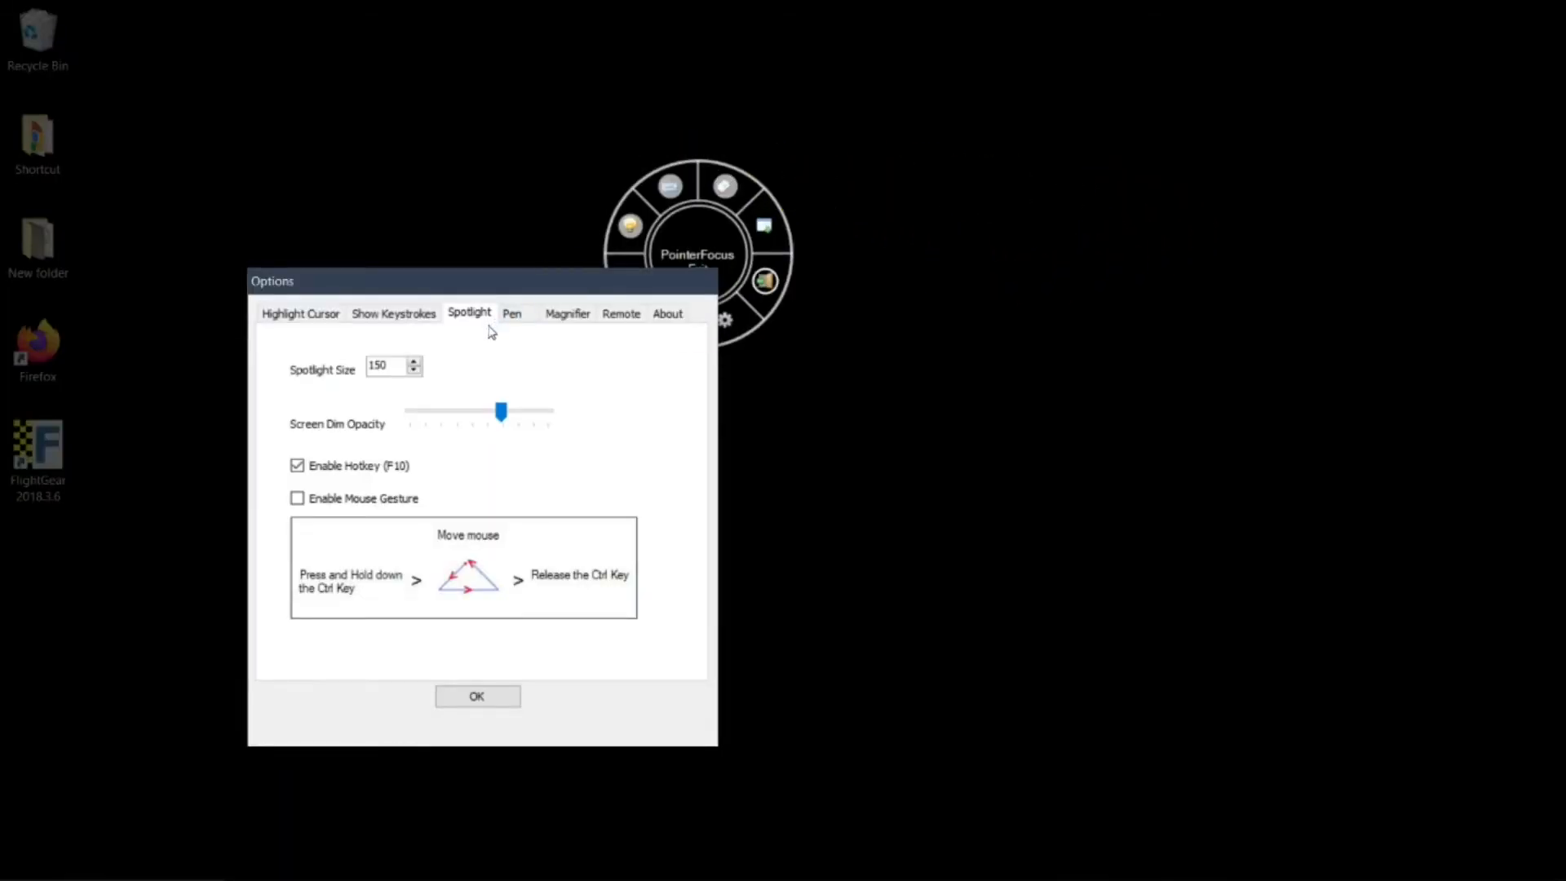
Step: Open the Pen options, test a freehand red stroke on the desktop, and exit pen mode
click(519, 319)
key(F11)
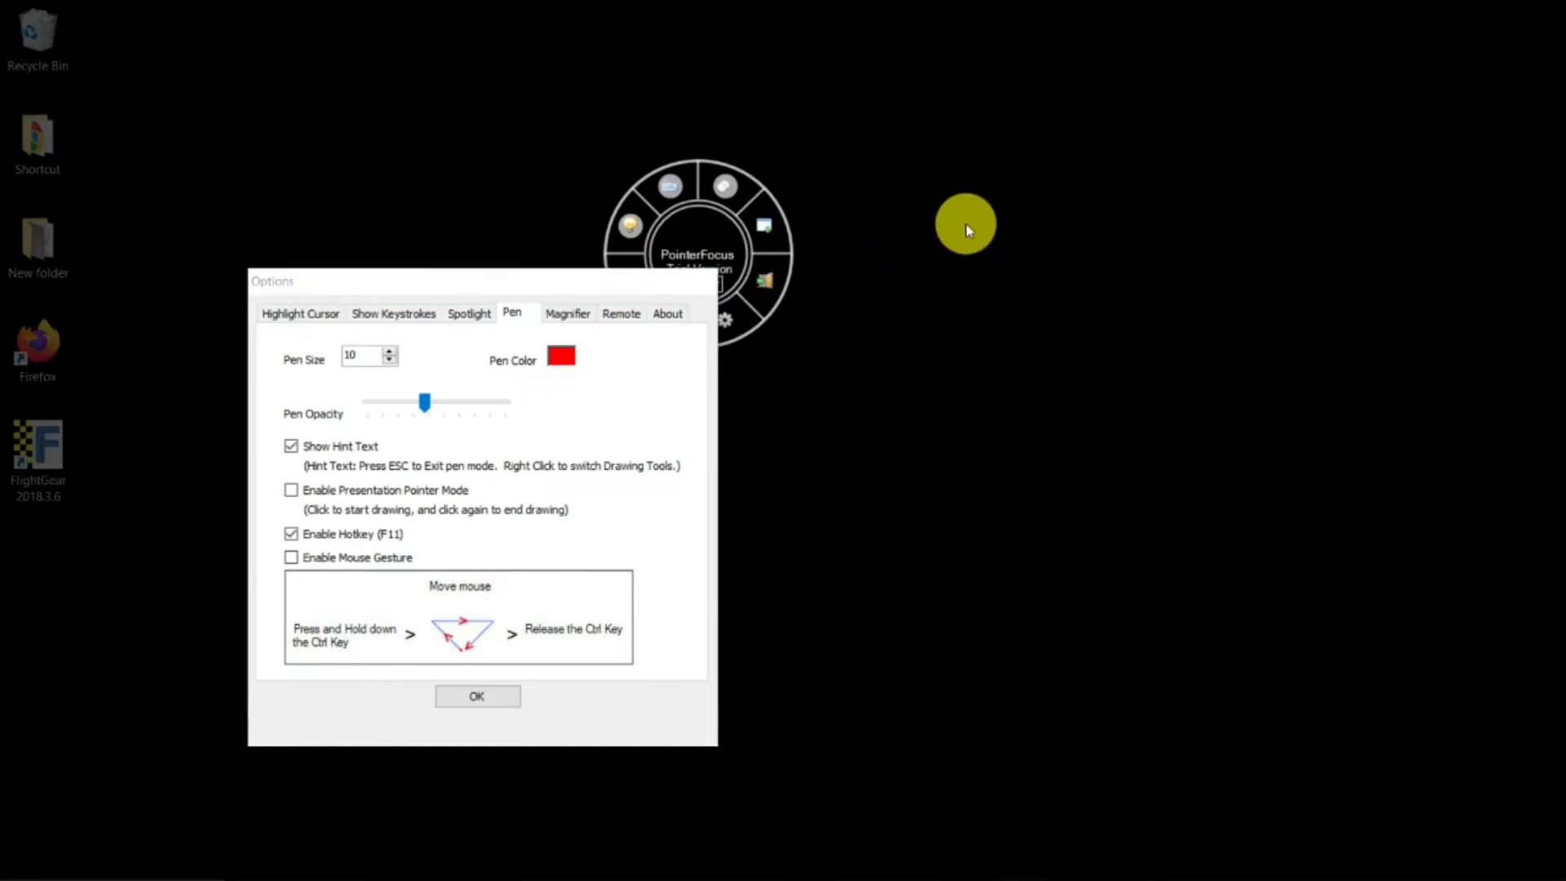
click(966, 225)
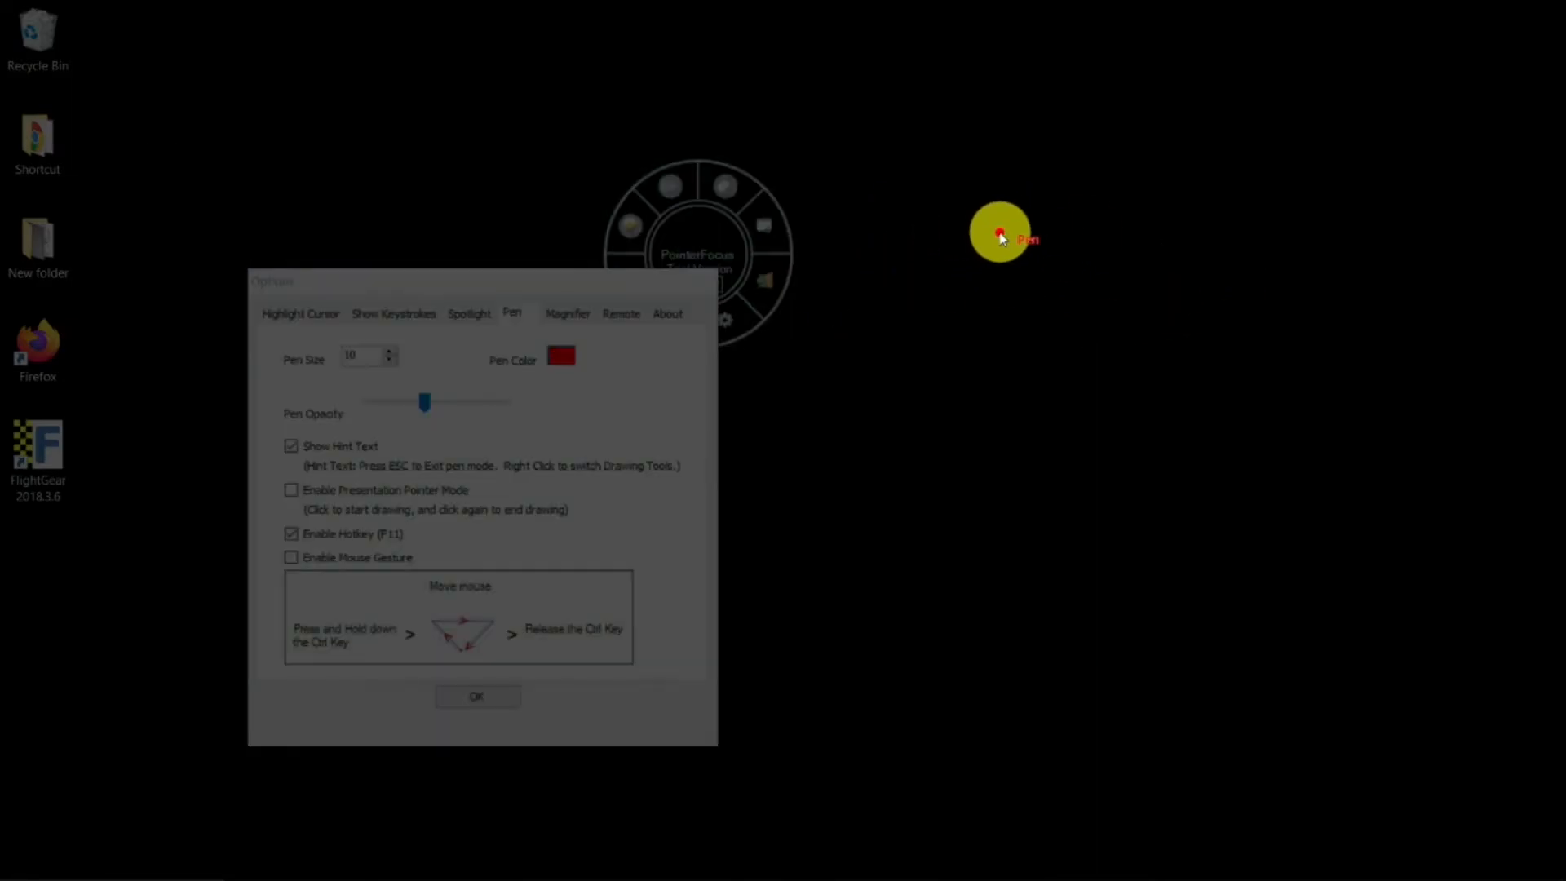
mouse_move(999, 234)
mouse_down()
mouse_move(1310, 420)
mouse_move(949, 333)
mouse_up()
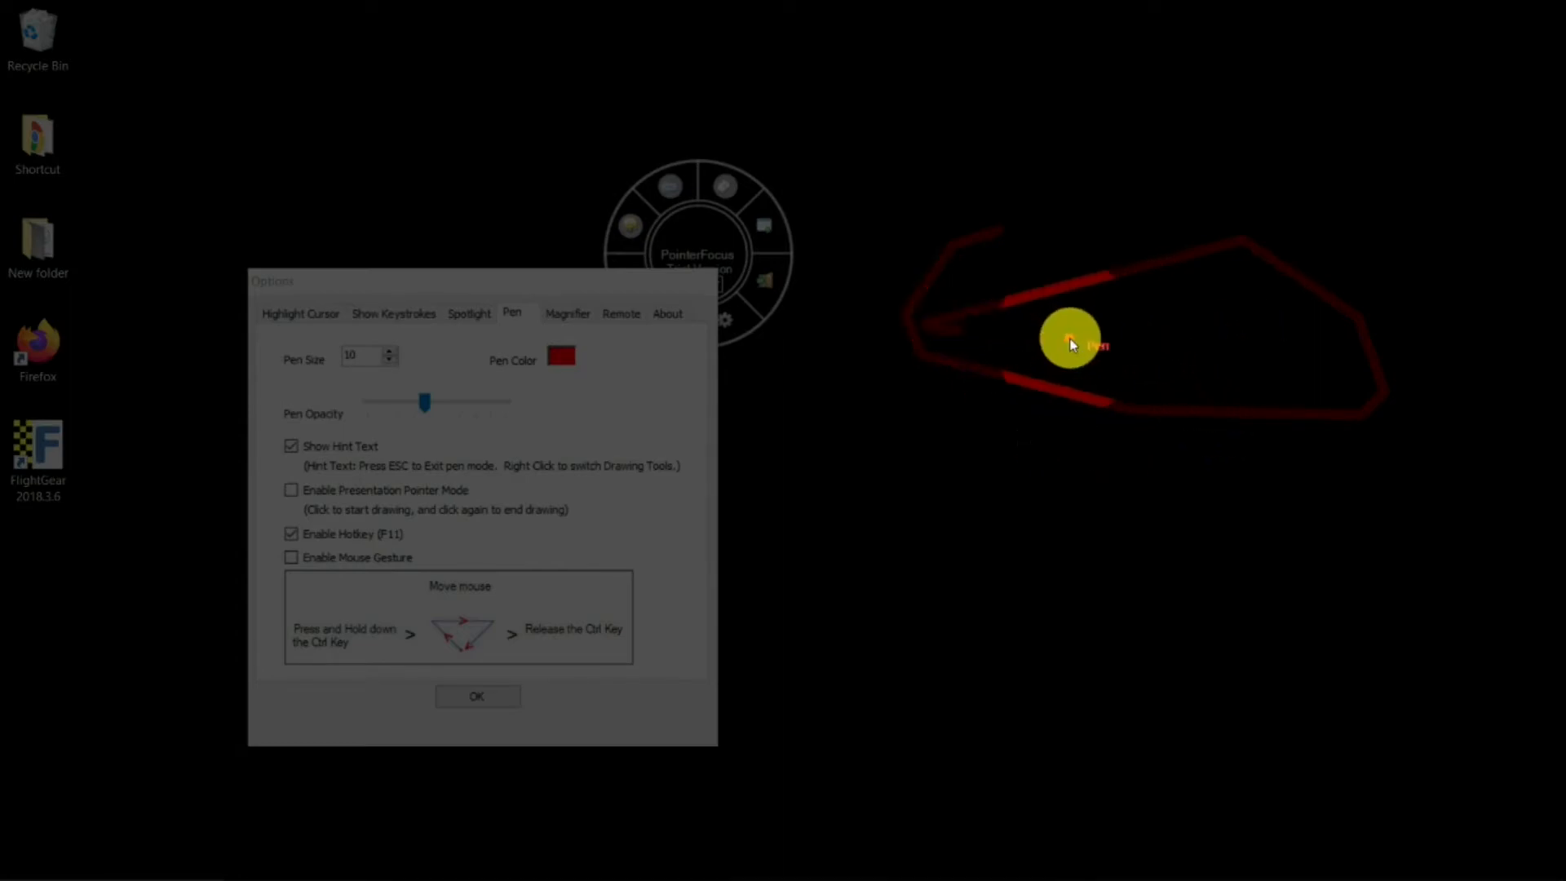
key(Escape)
key(F11)
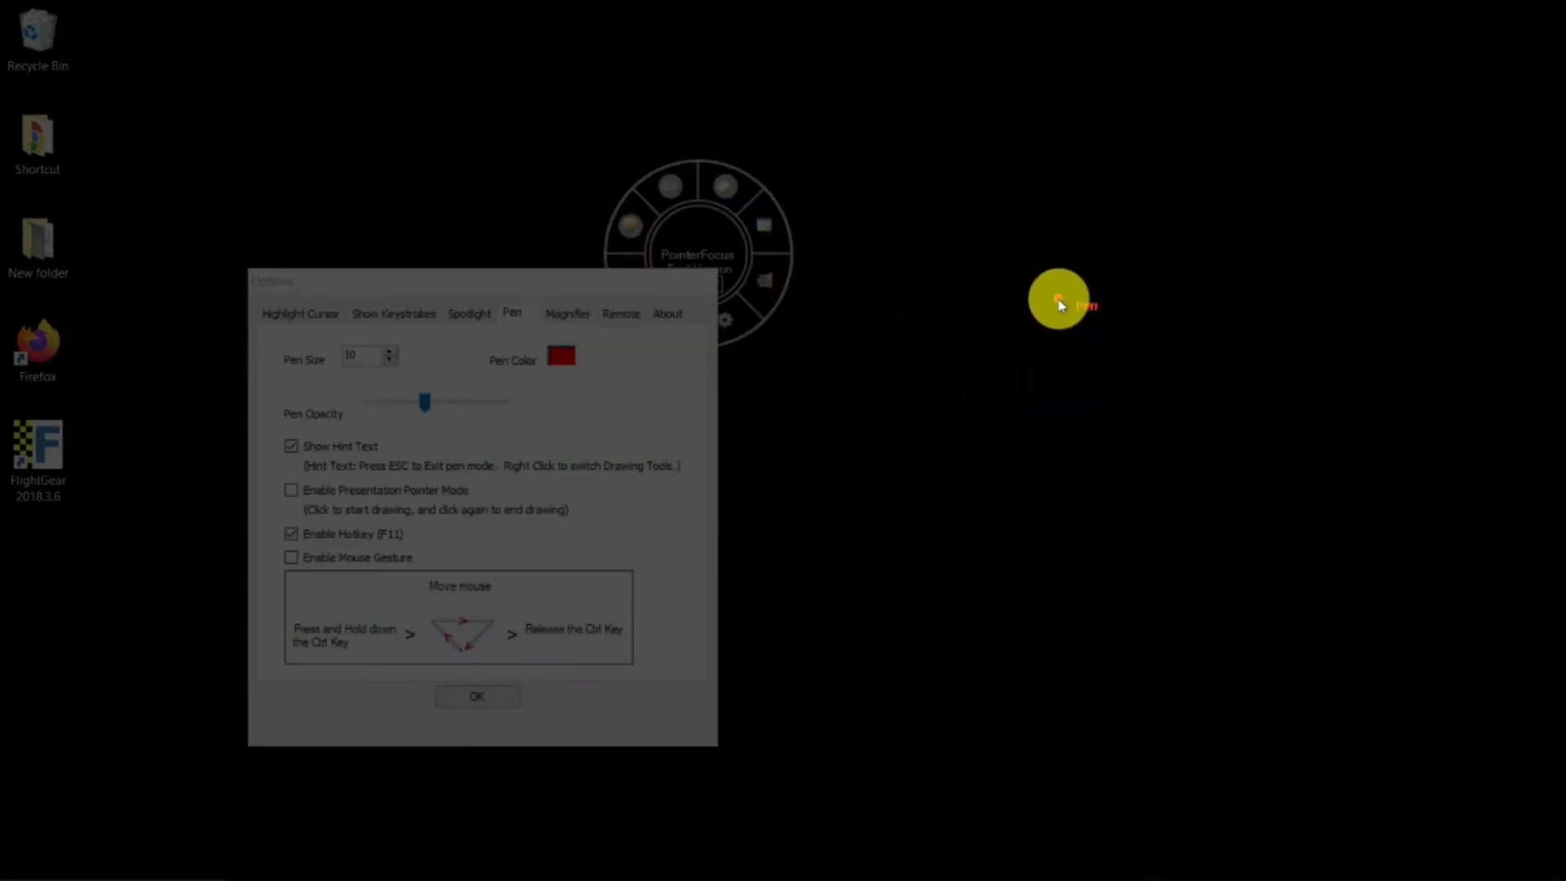
key(Escape)
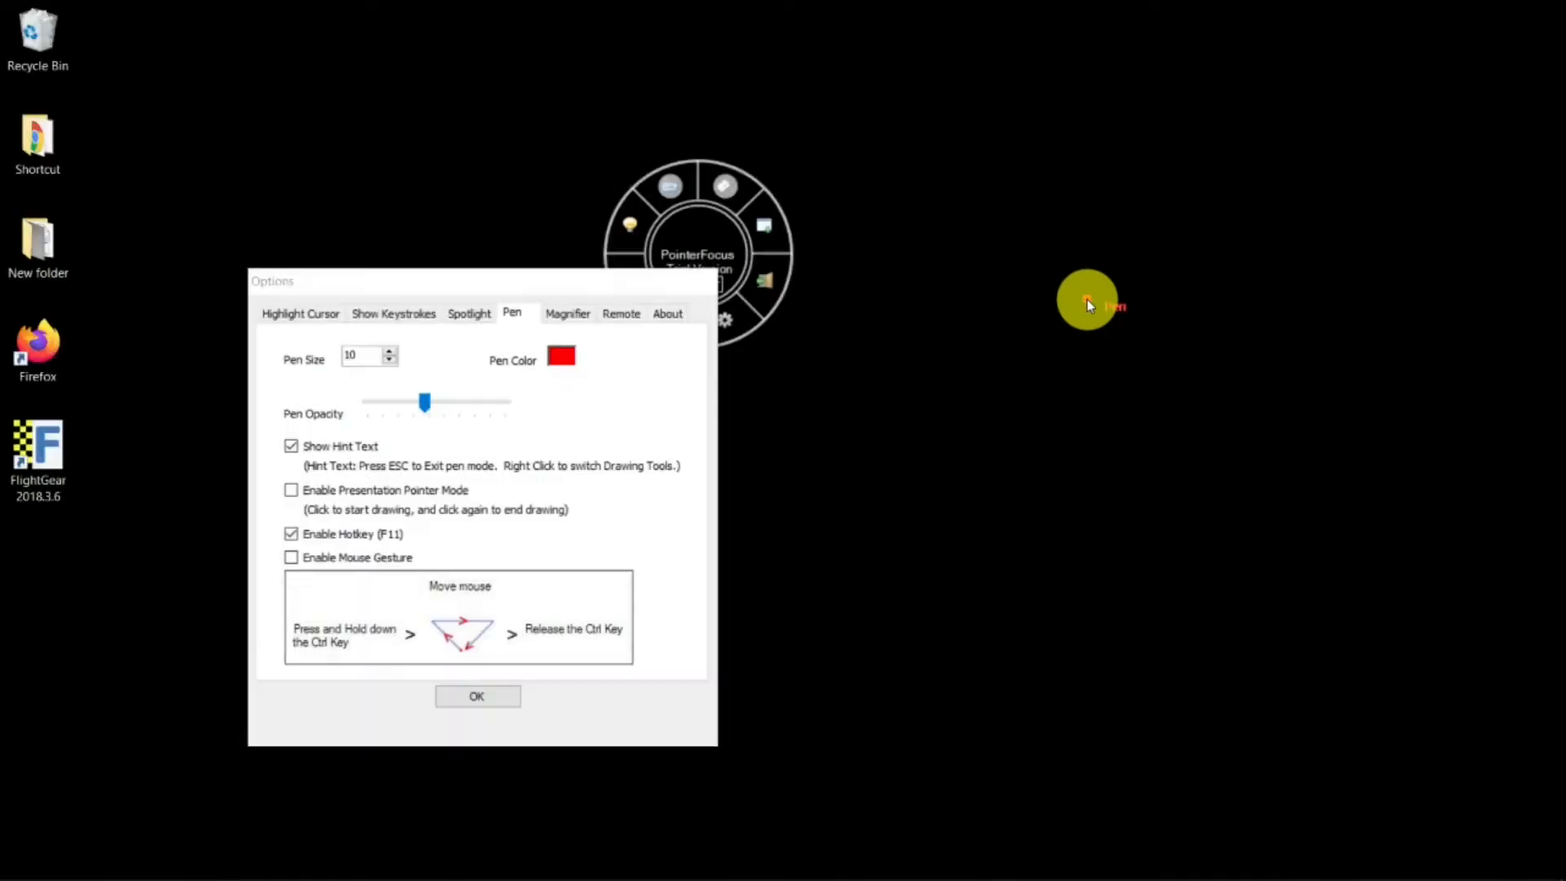
Step: Open the Magnifier options and test the magnifier over the Options dialog, switching it on and off again
click(570, 316)
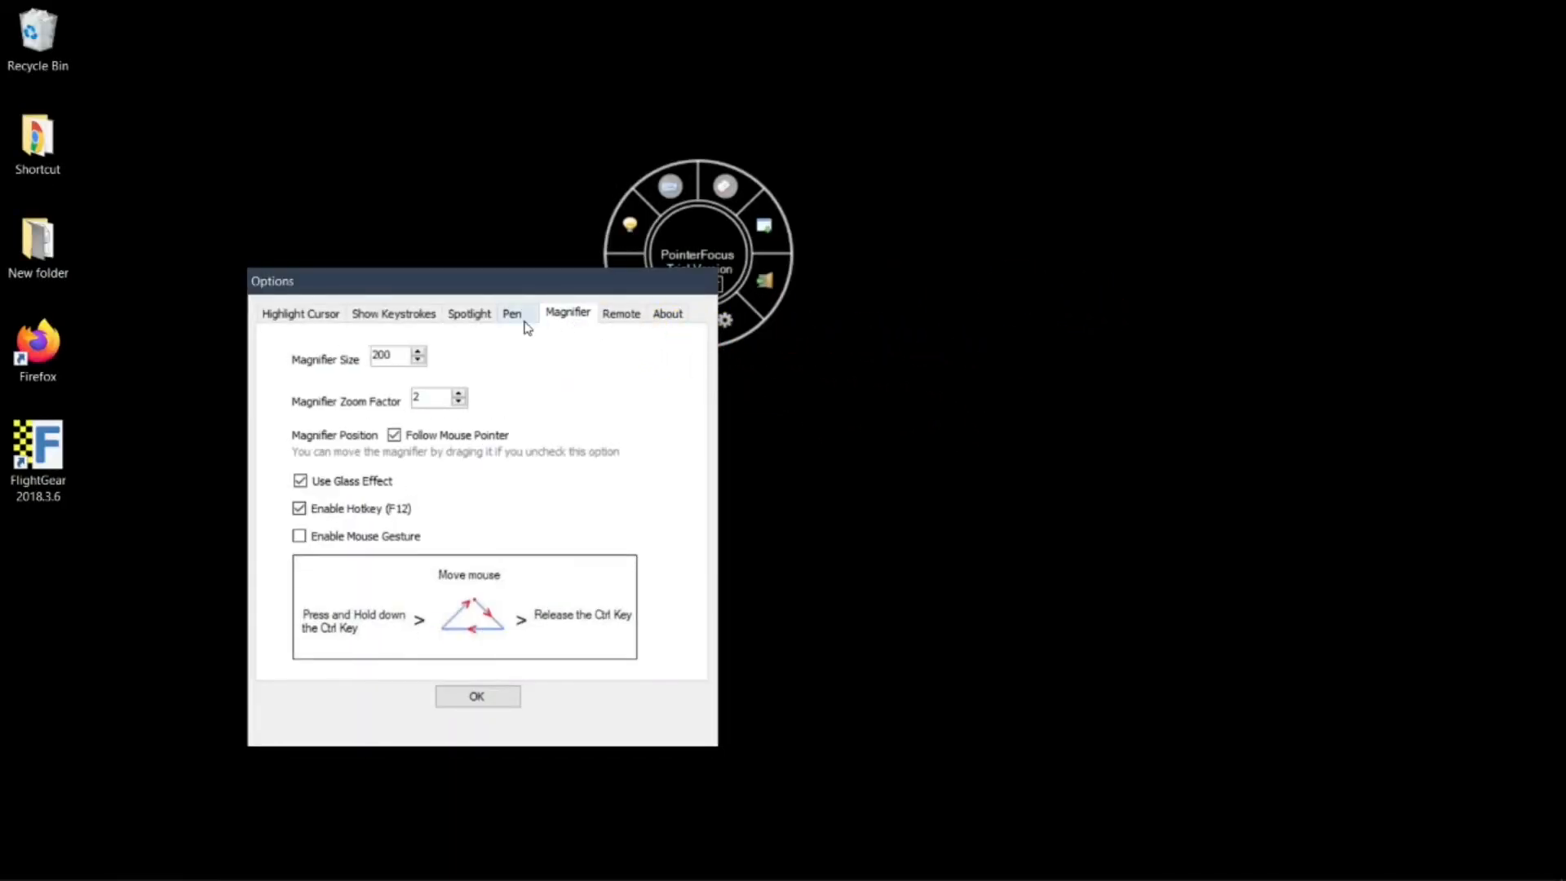
key(F12)
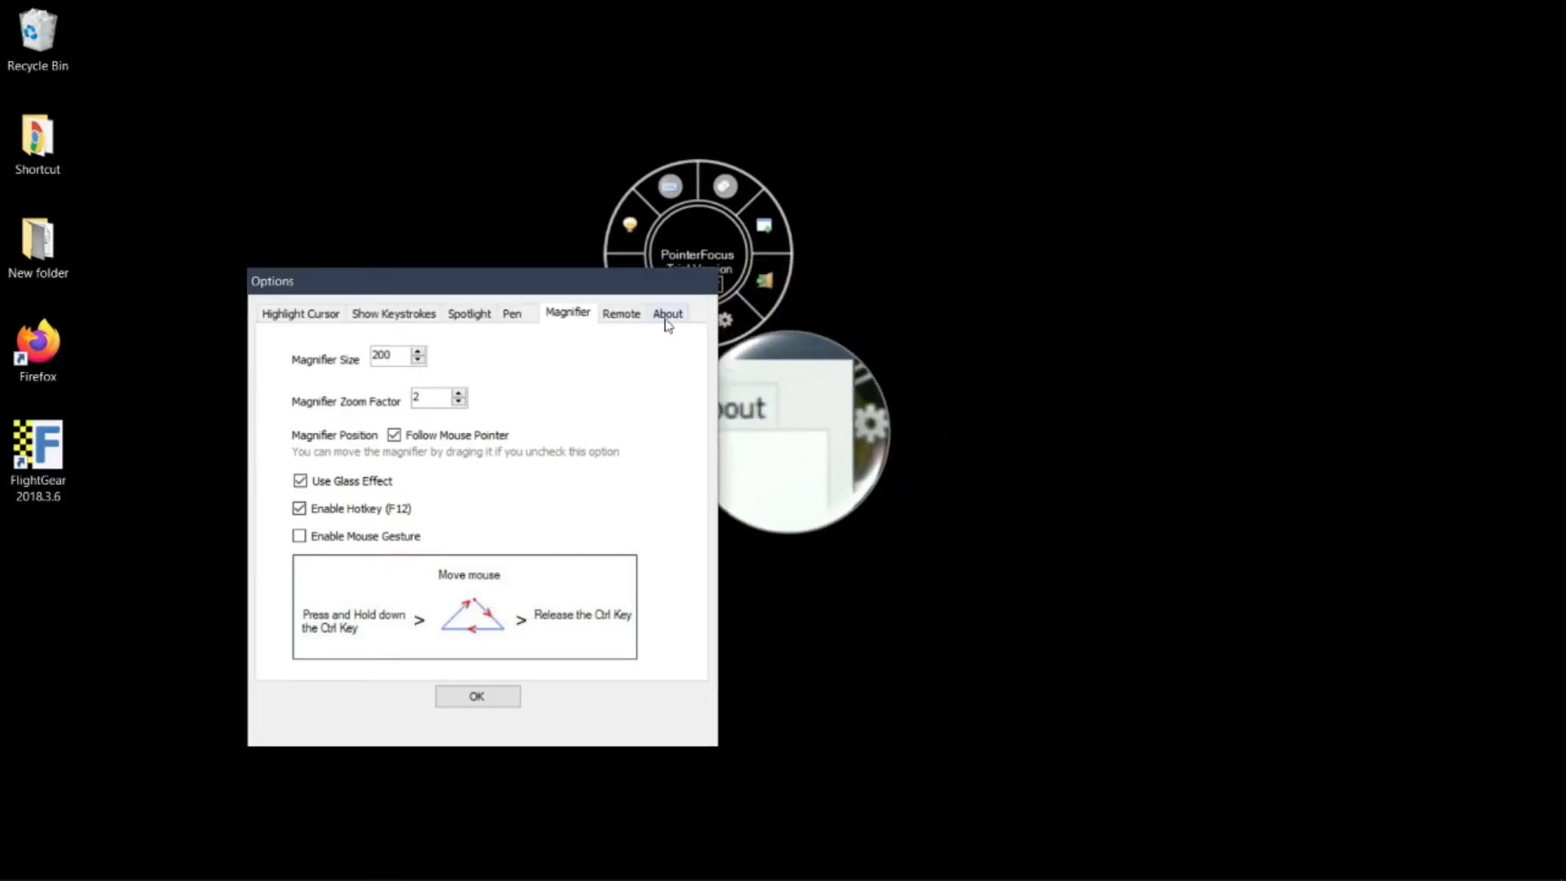
key(F12)
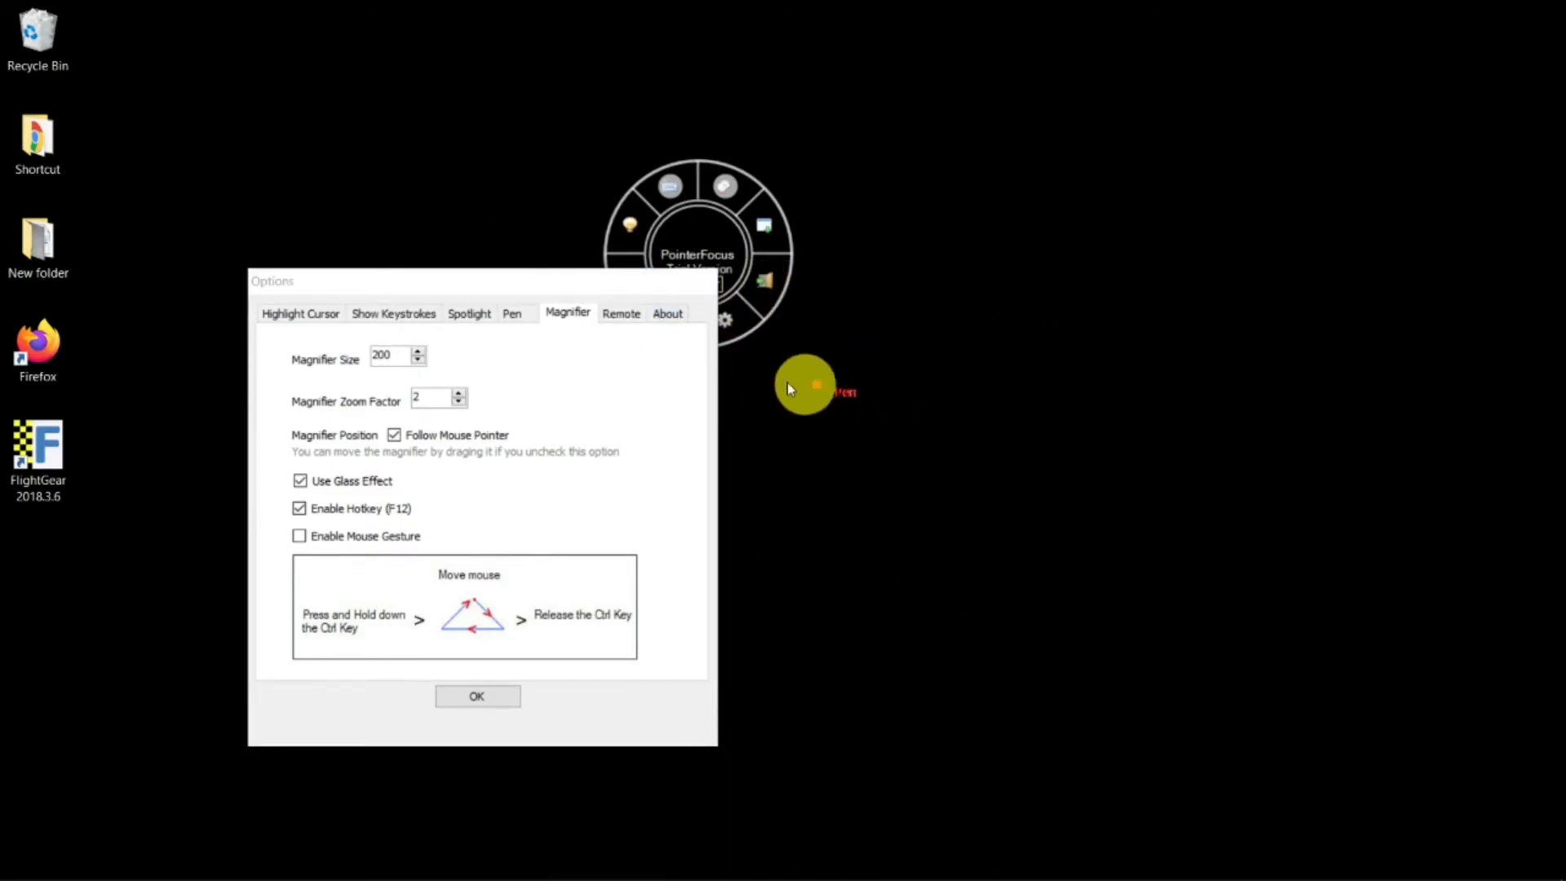
Step: Review the Remote and About pages and close the Options dialog
click(628, 317)
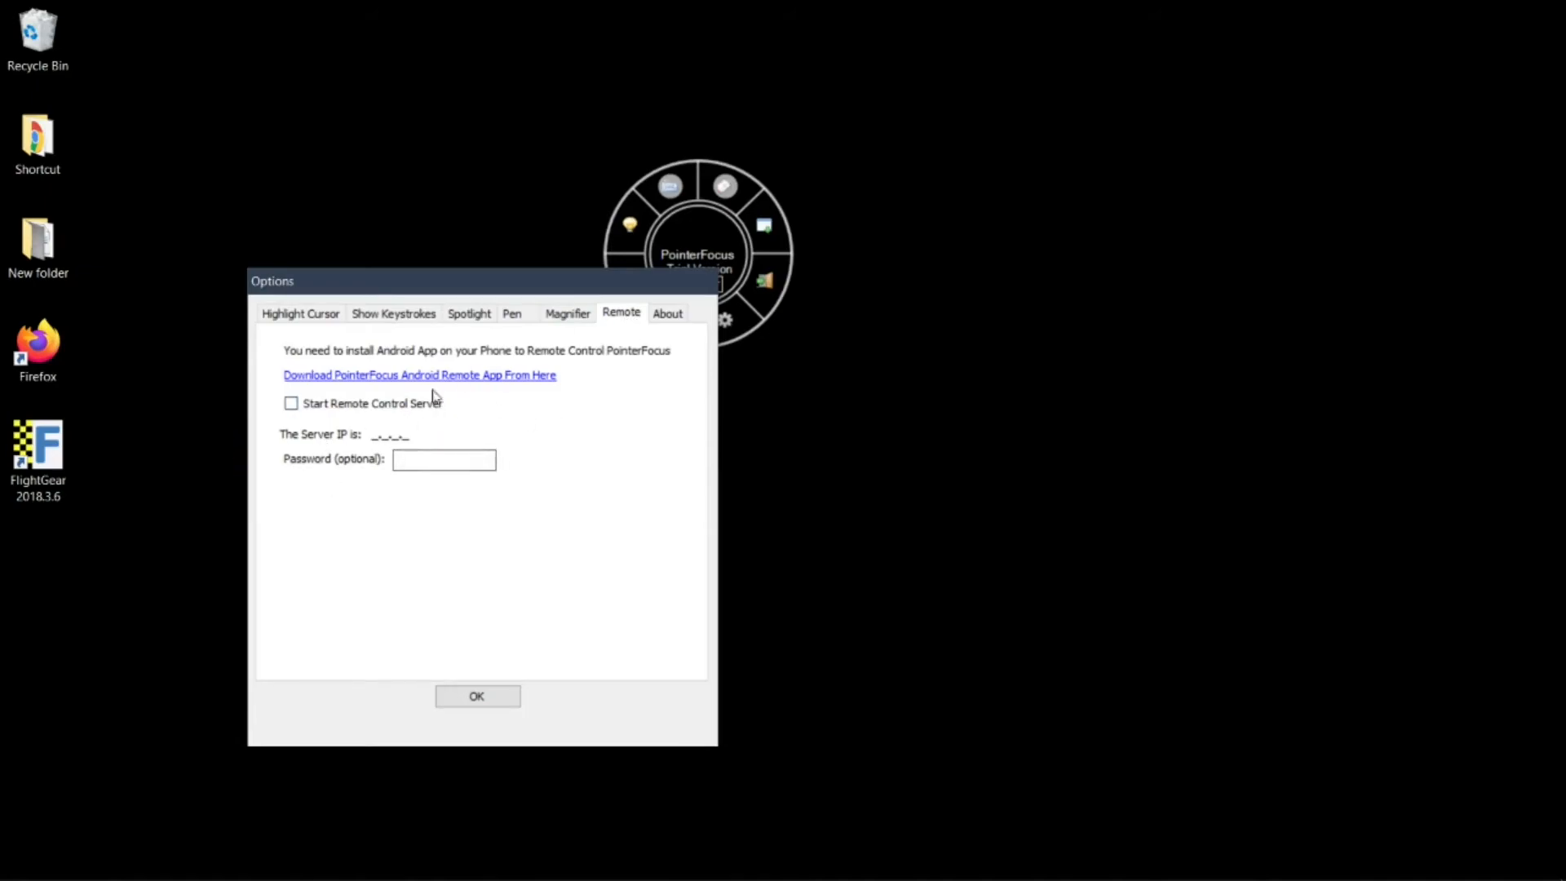
click(665, 323)
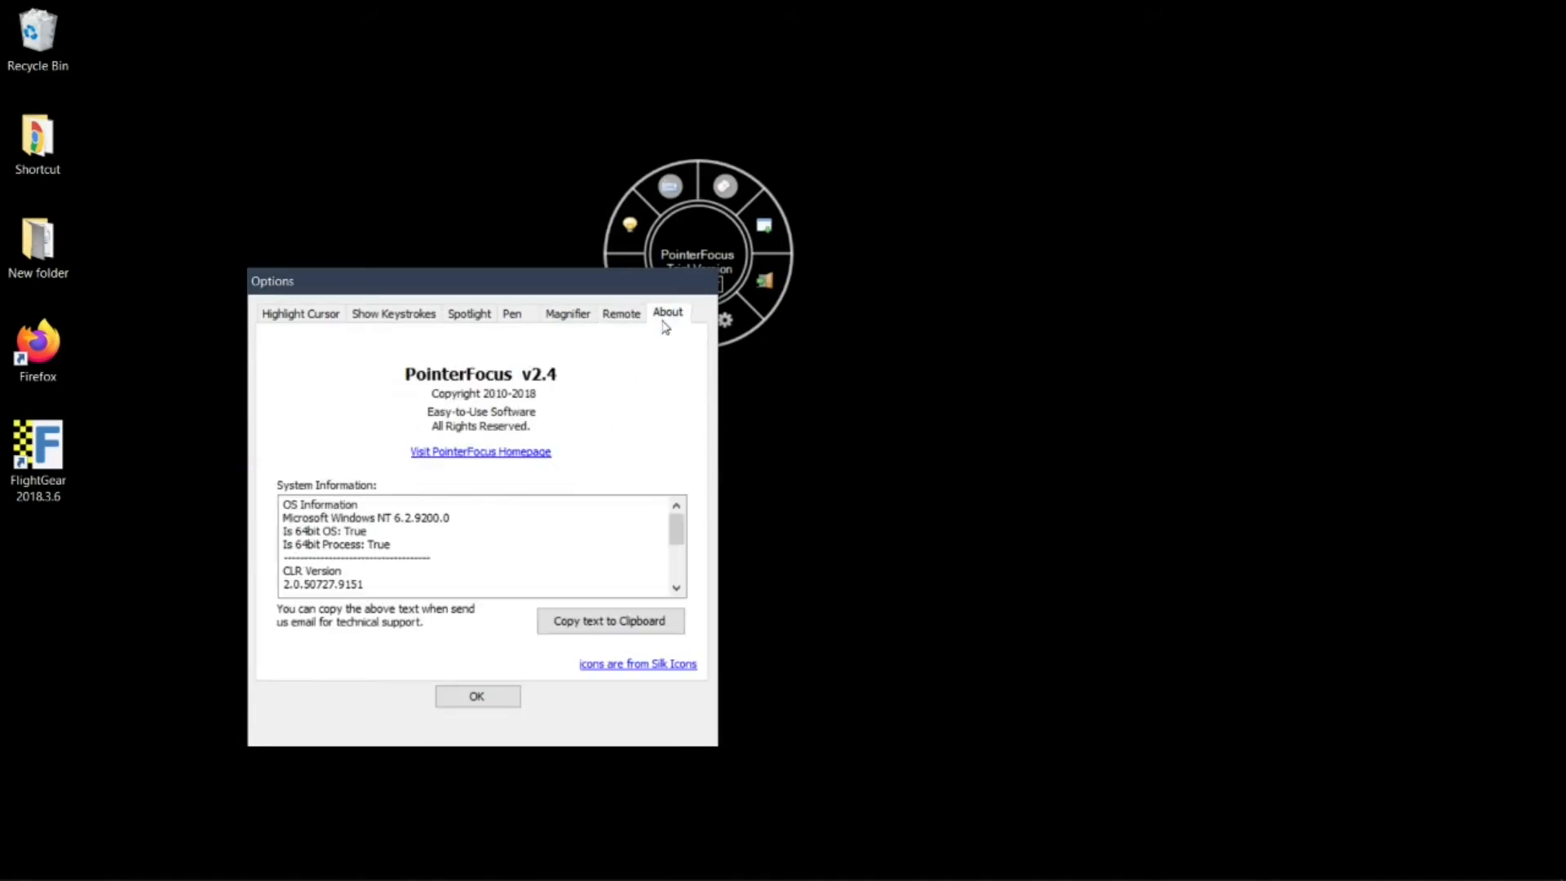
click(473, 695)
Step: Reposition the PointerFocus wheel on the desktop and test the highlighted cursor with sweeping movements across the empty desktop area
mouse_move(699, 252)
mouse_down()
mouse_move(503, 252)
mouse_move(682, 270)
mouse_up()
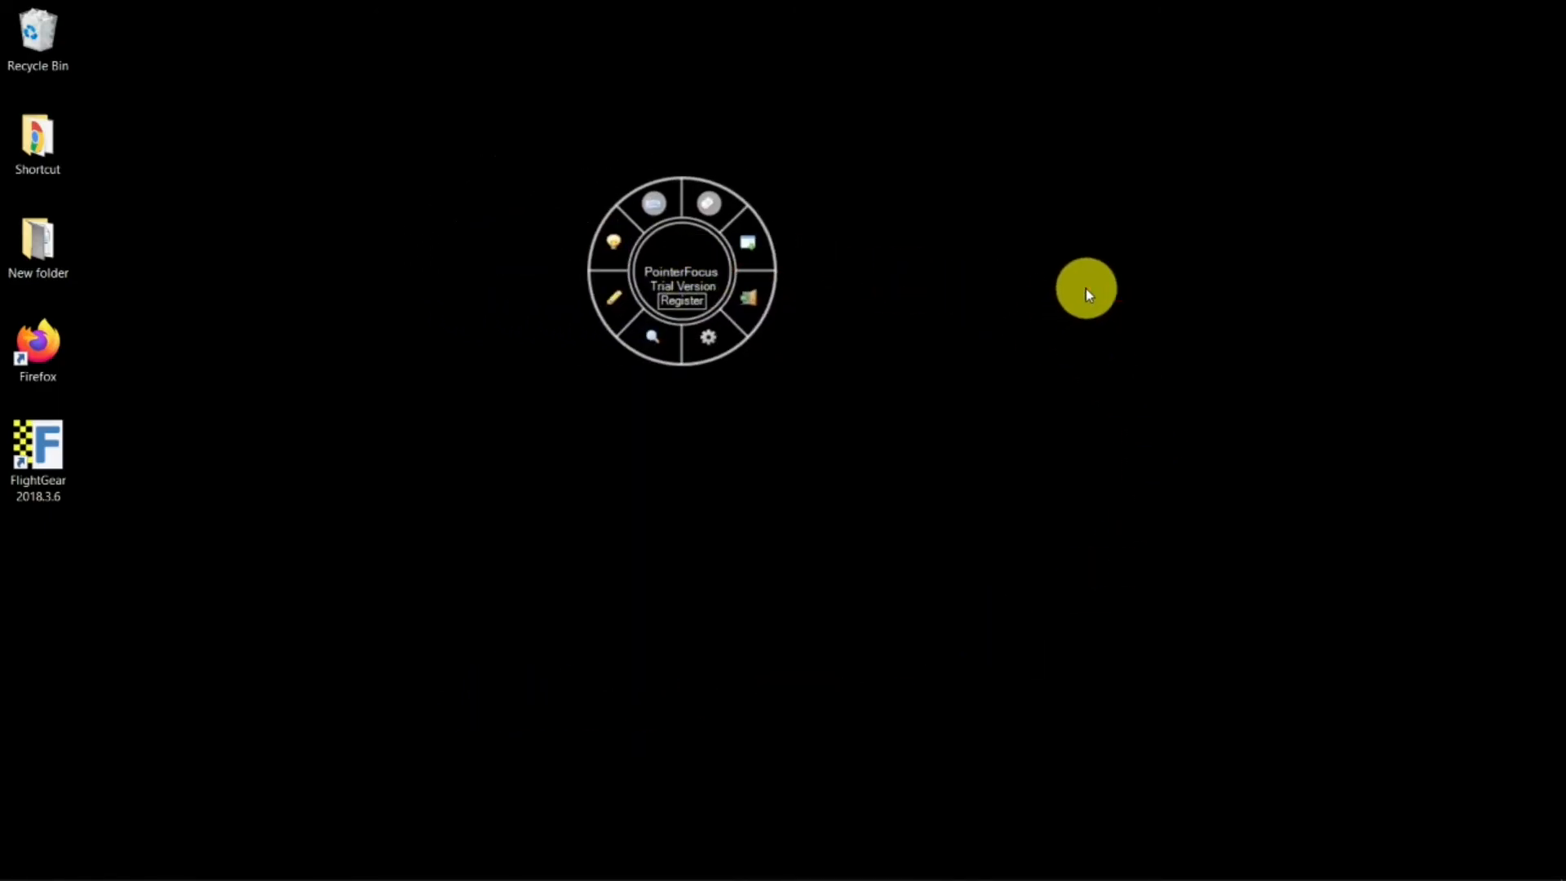
drag(661, 273, 353, 279)
drag(1022, 250, 843, 441)
drag(1465, 707, 1513, 698)
drag(654, 154, 1394, 557)
drag(732, 181, 775, 411)
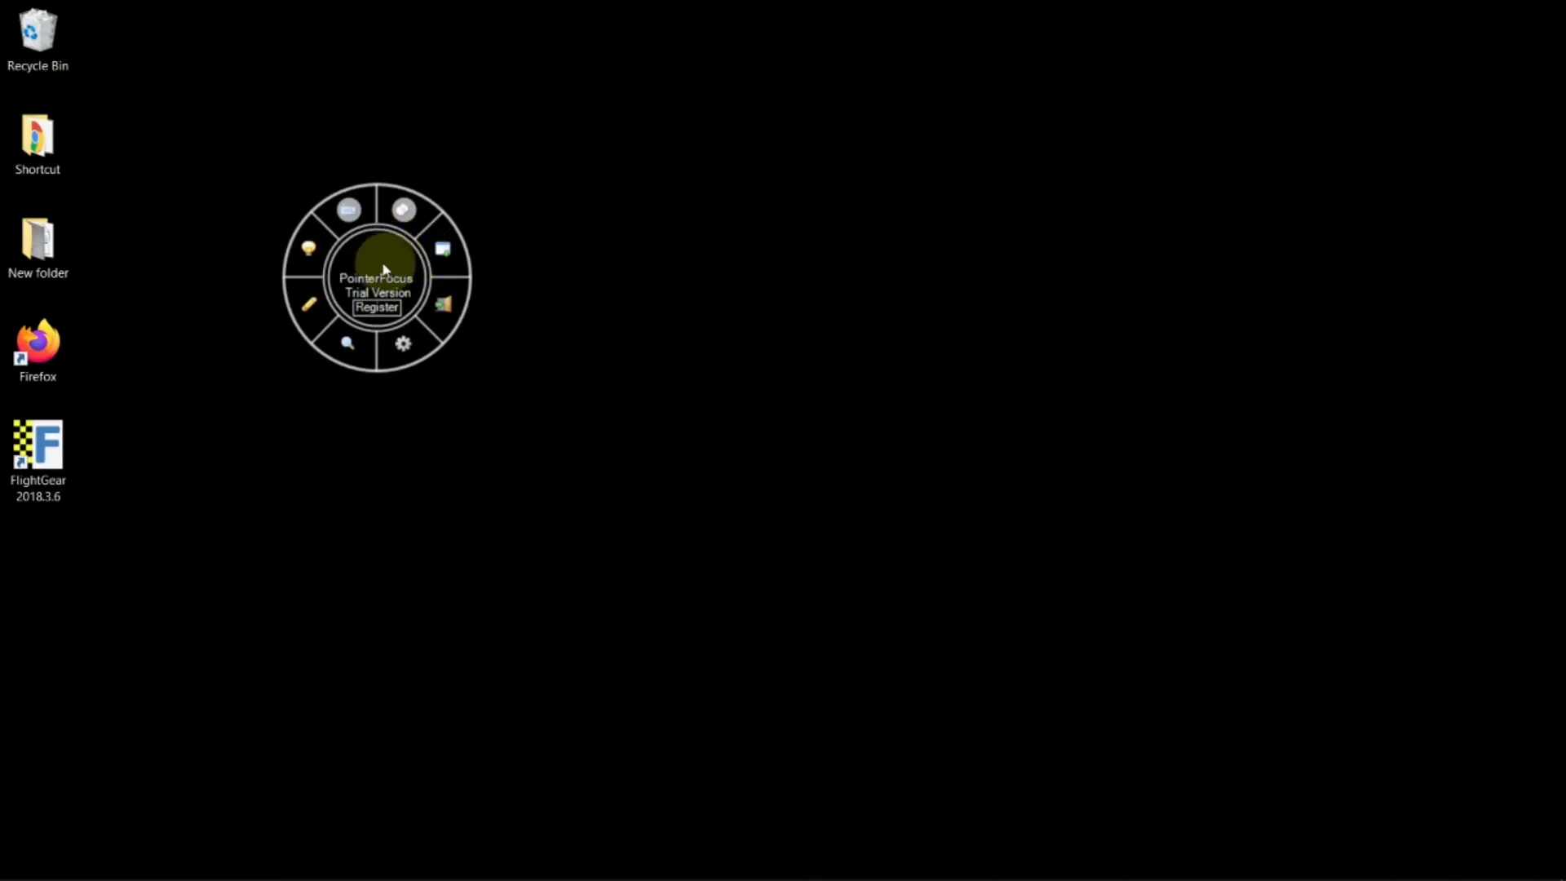
drag(382, 266, 514, 270)
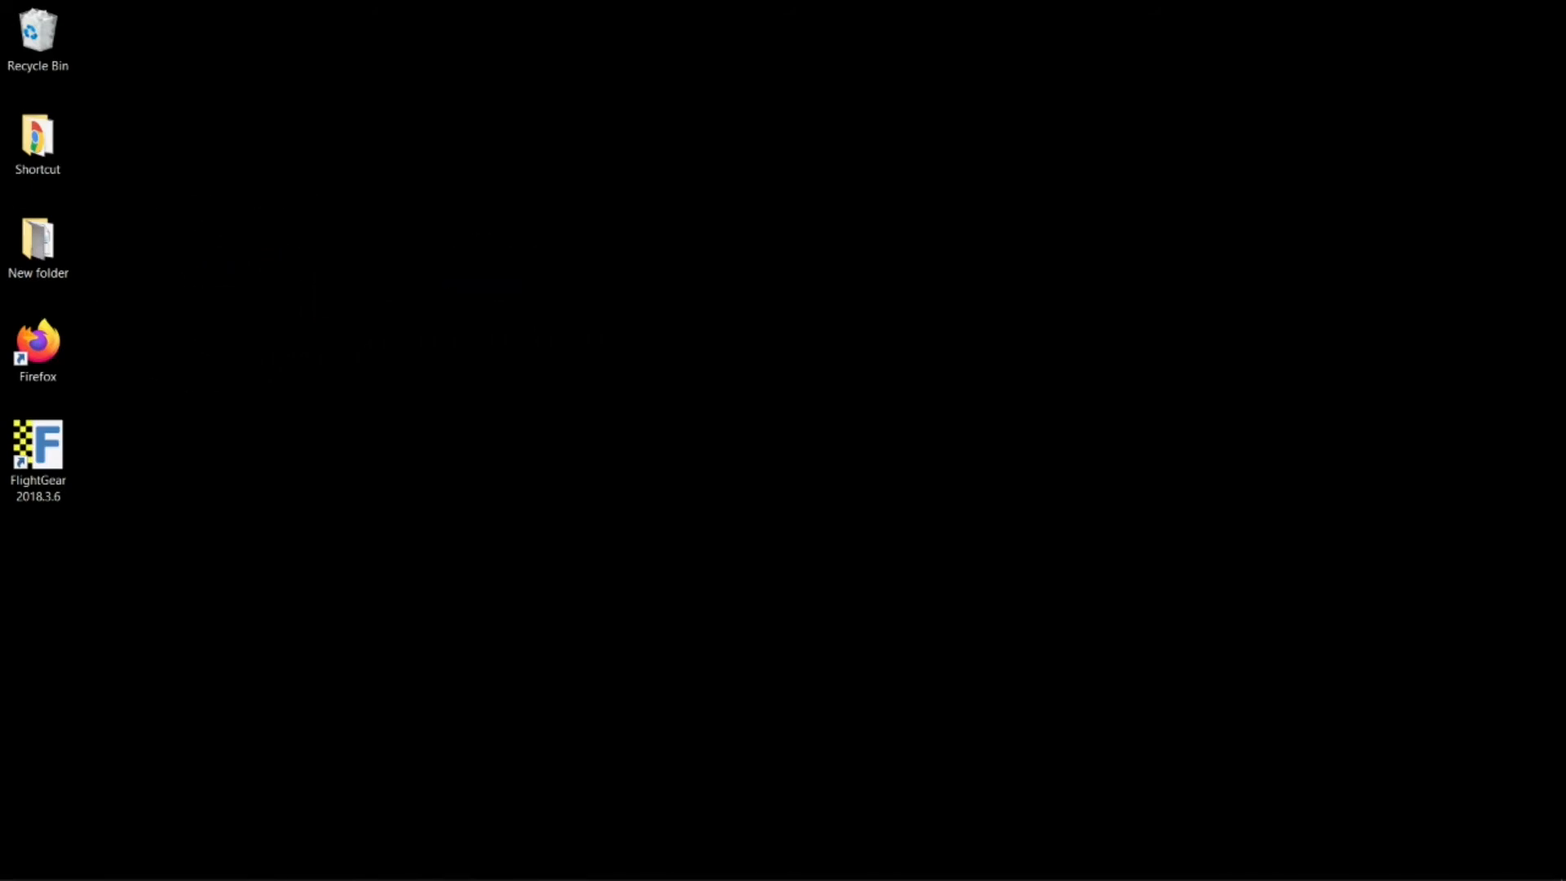
drag(534, 208, 1328, 659)
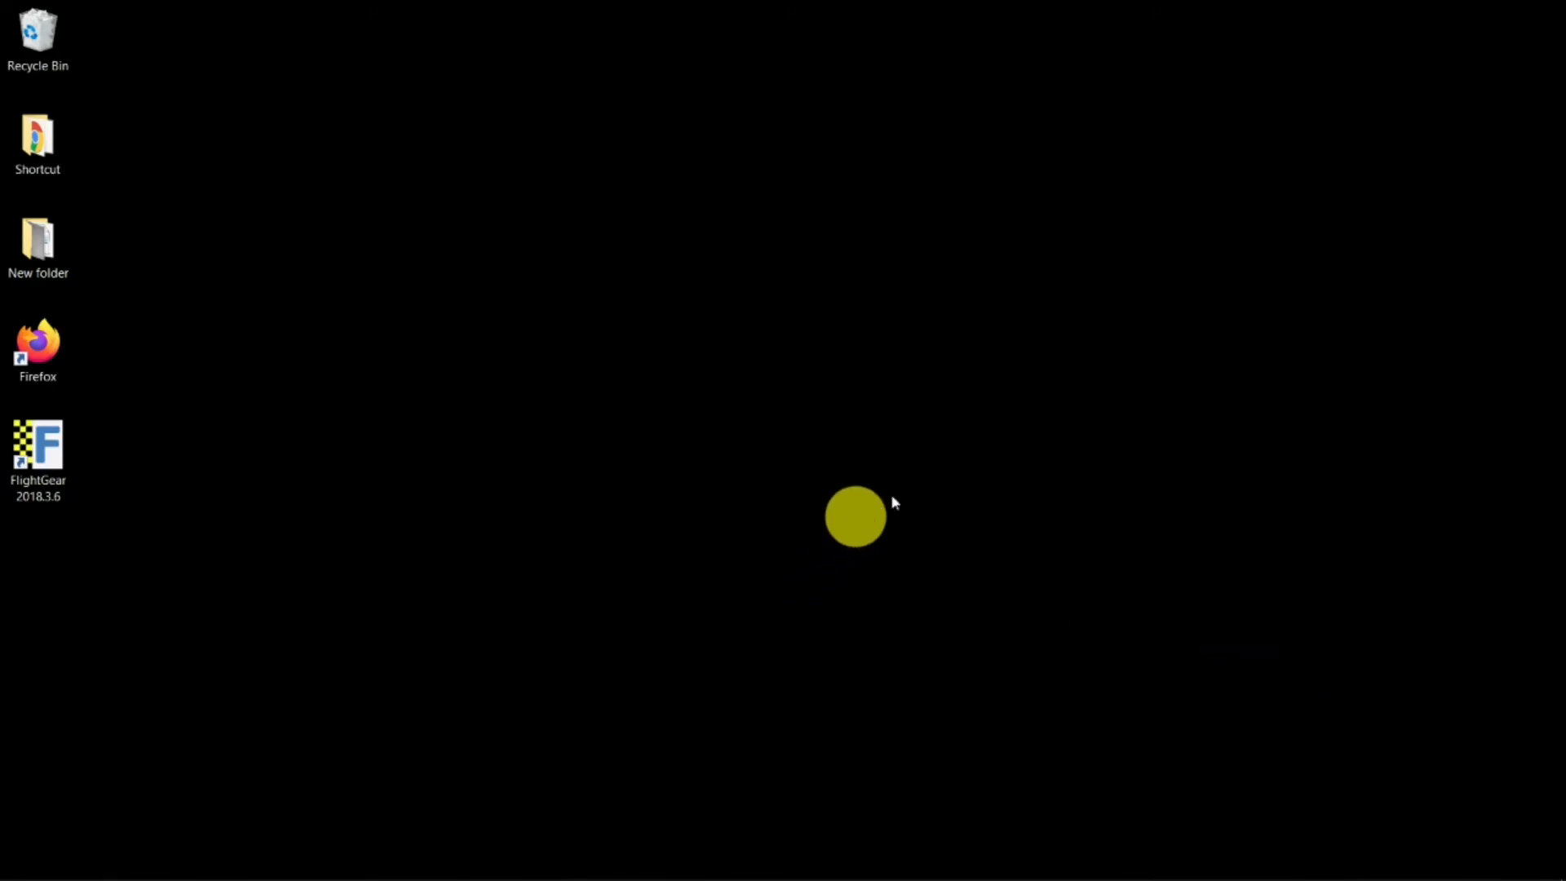
drag(345, 161, 961, 432)
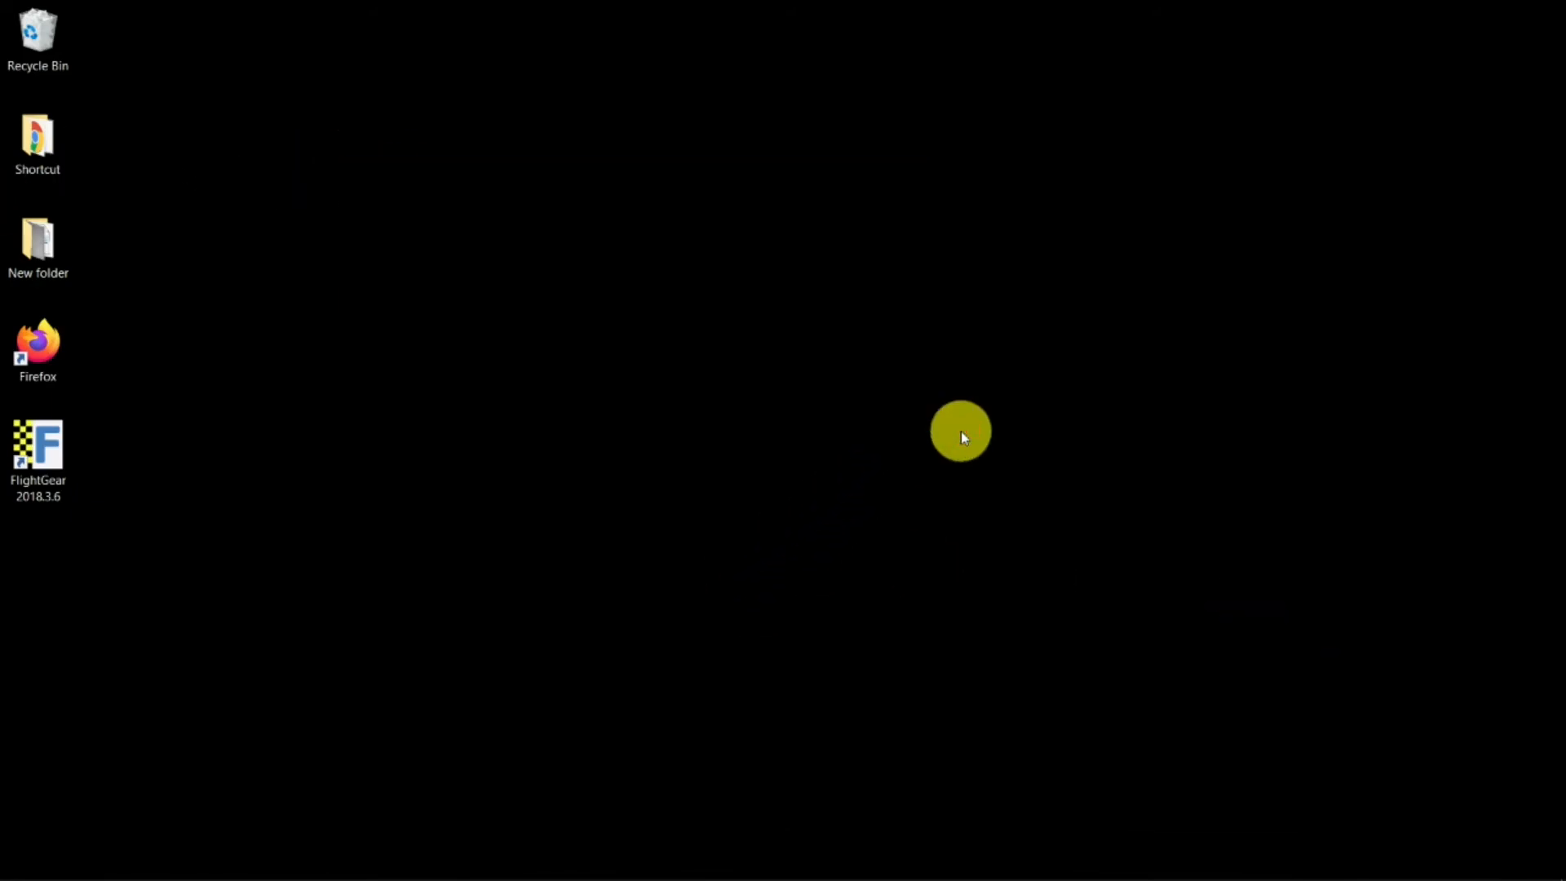